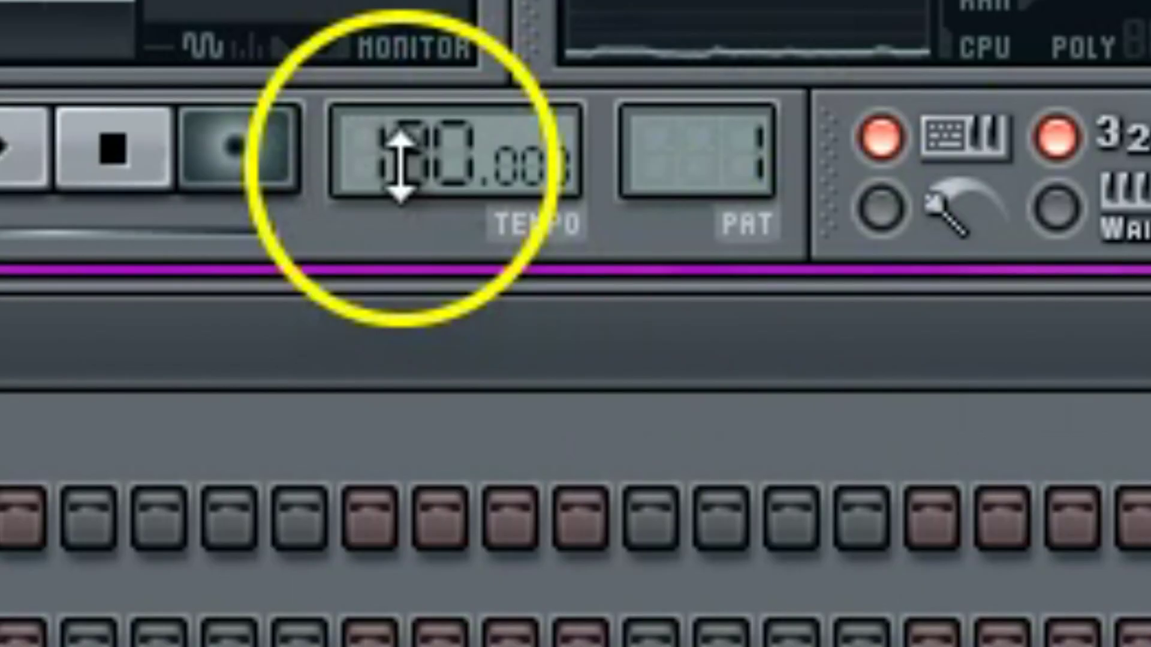
Set the project tempo to 155 and show the arpeggiator page of the first DUNE 2 channel
left_click_drag(396, 46, 398, 9)
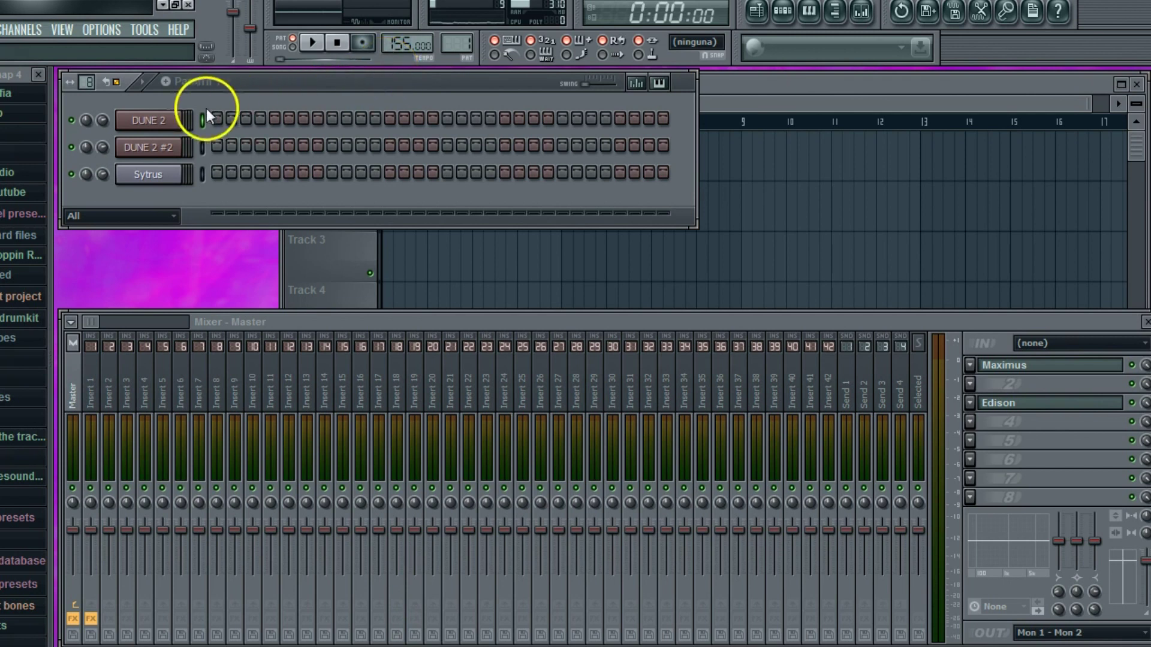
left_click(177, 120)
left_click_drag(469, 286, 481, 70)
left_click(526, 316)
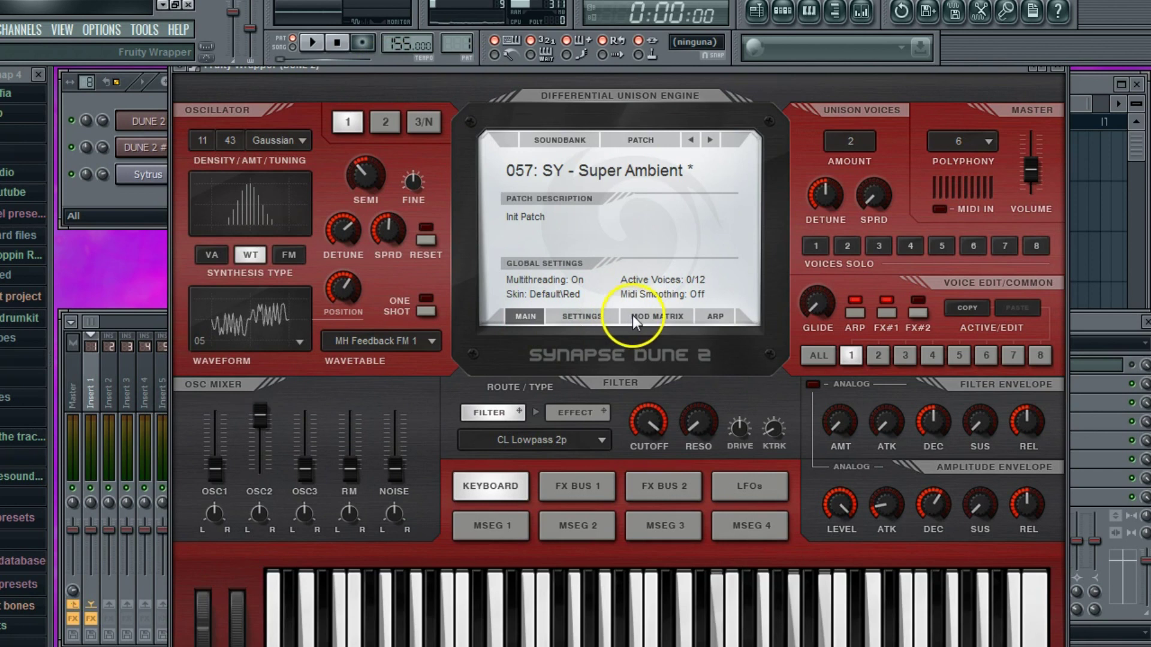
left_click(718, 317)
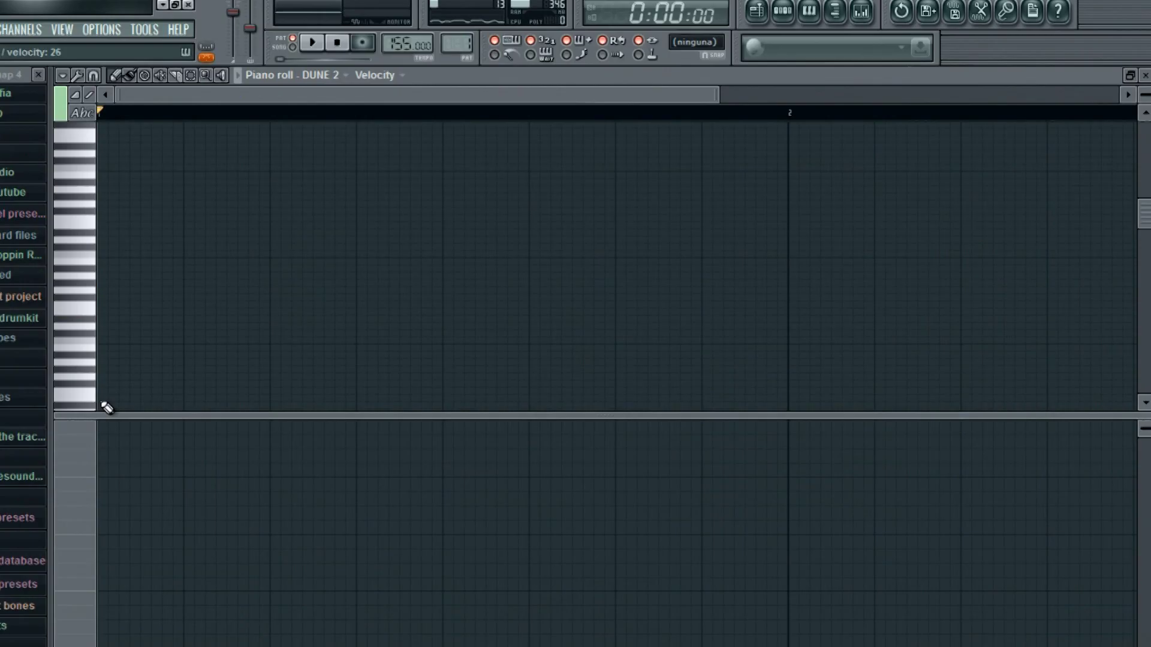
Draw a five-note chord of B5, C#6, D#6, F#6 and G#6 at the start of the first DUNE 2 channel's piano roll
left_click(105, 347)
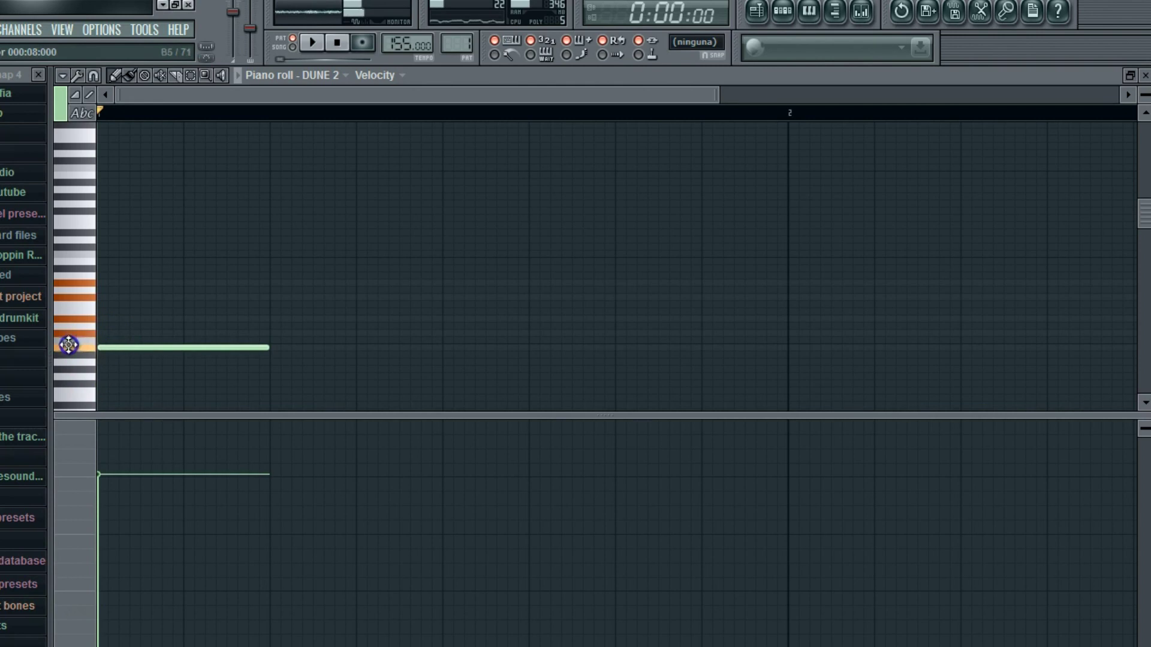
left_click(105, 332)
left_click(87, 319)
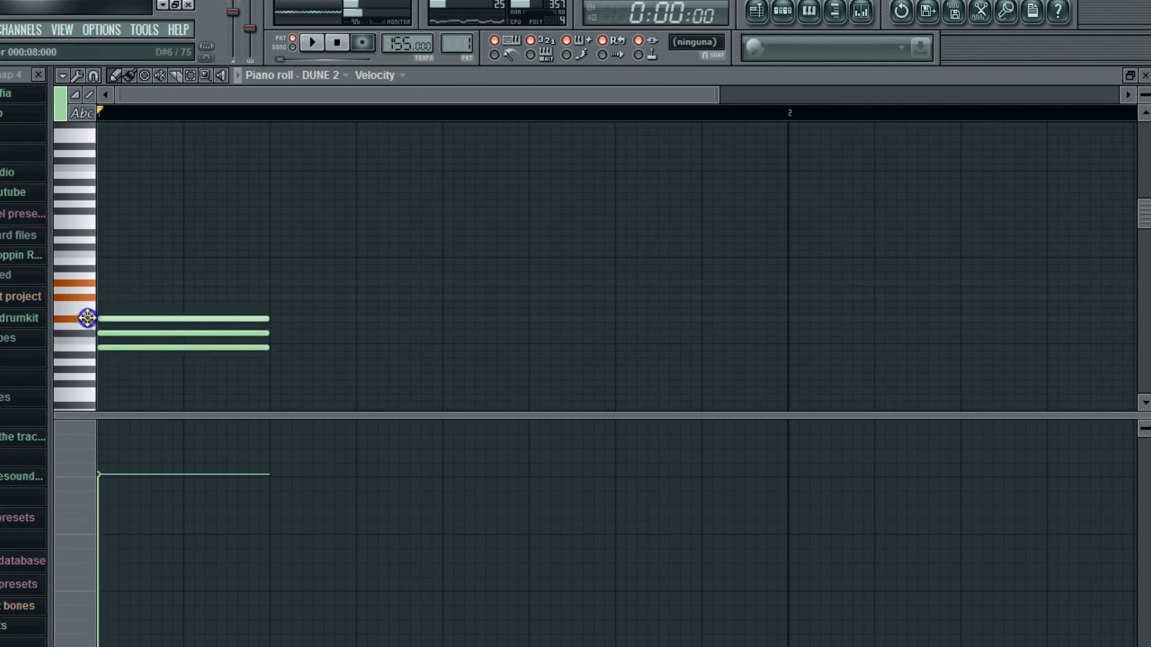
left_click(93, 298)
left_click(98, 282)
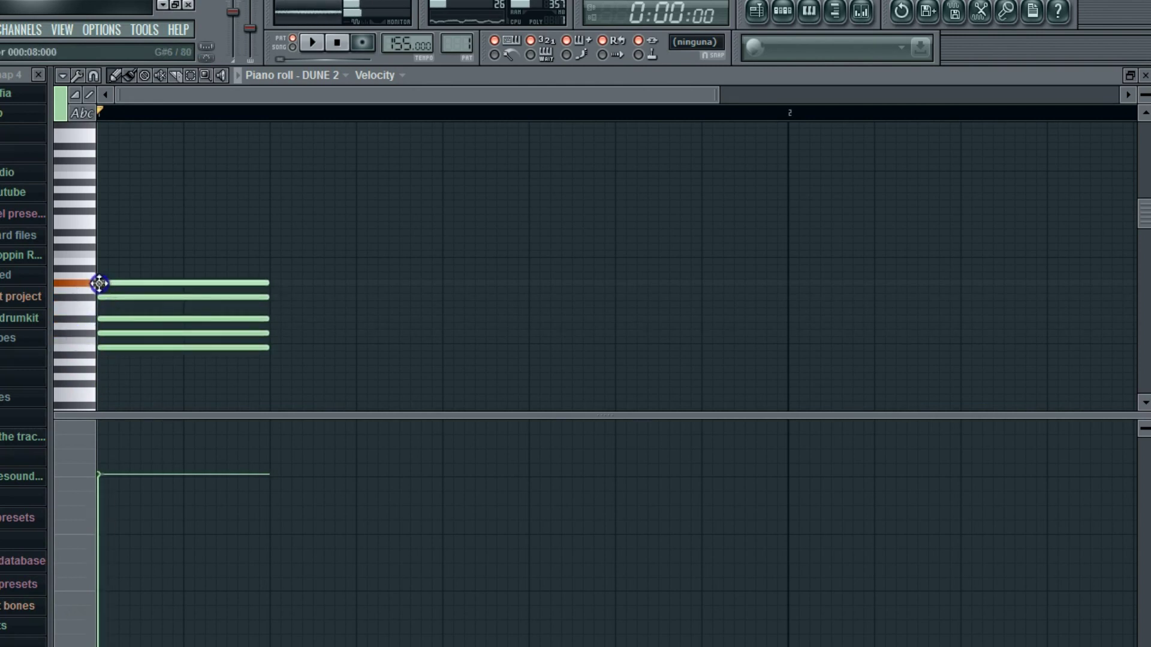
Stretch all the chord notes to one full bar, duplicate them into the second bar and play the pattern
left_click_drag(183, 150, 85, 537)
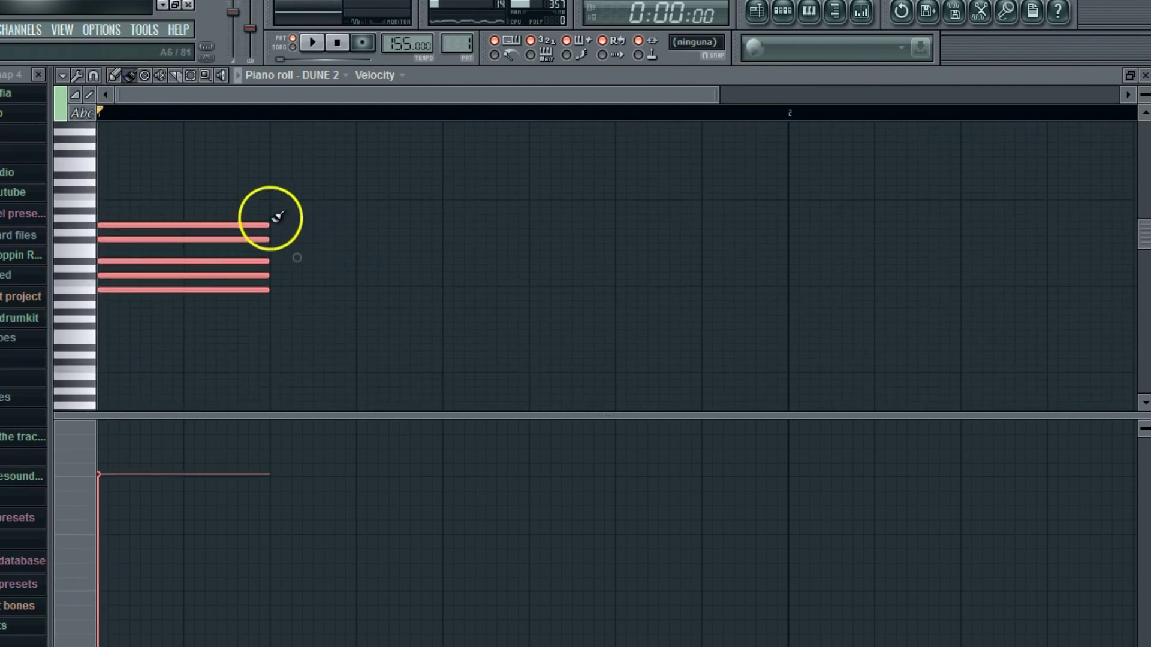
left_click_drag(268, 226, 703, 276)
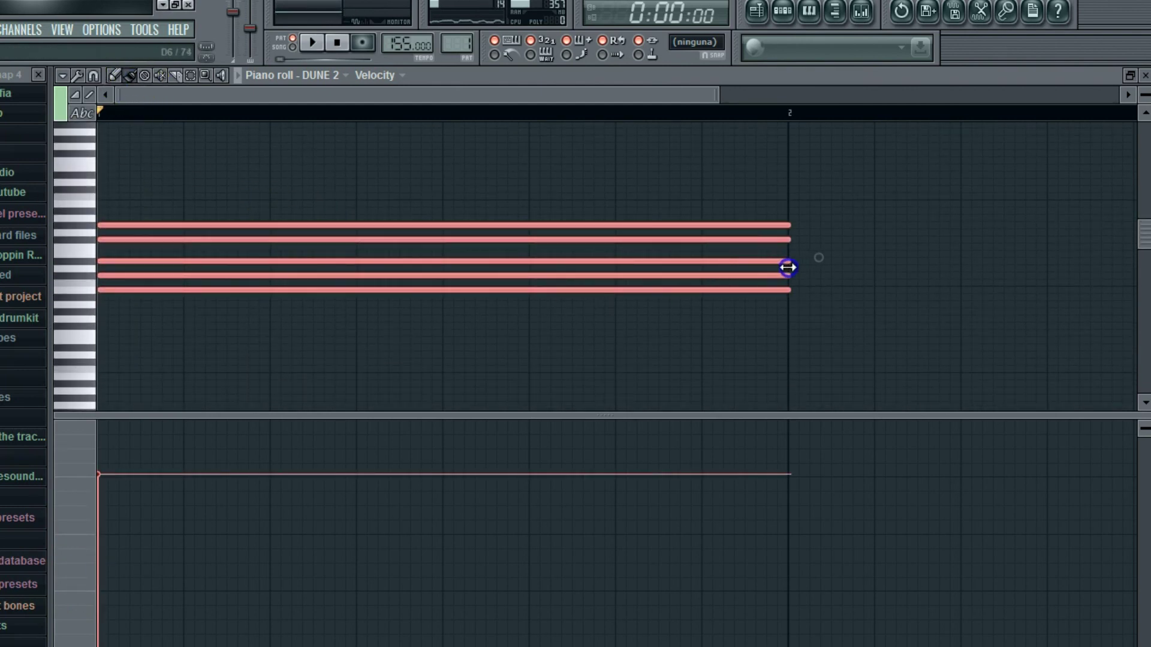
key("ctrl+b")
key("space")
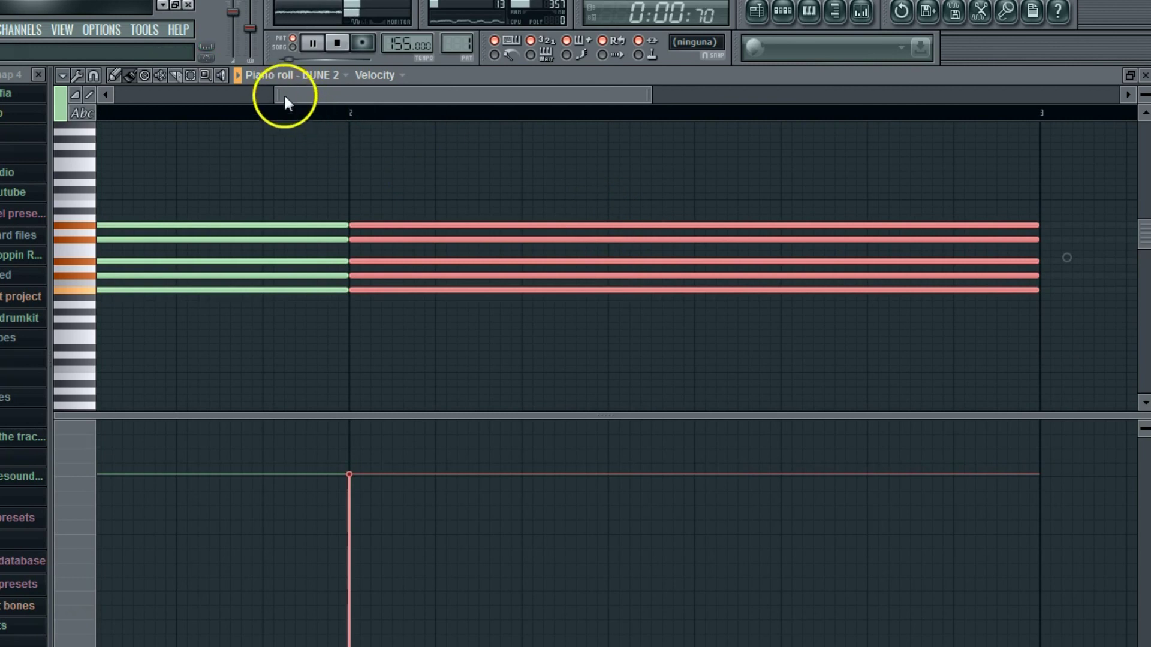
left_click_drag(245, 92, 117, 93)
left_click(488, 330)
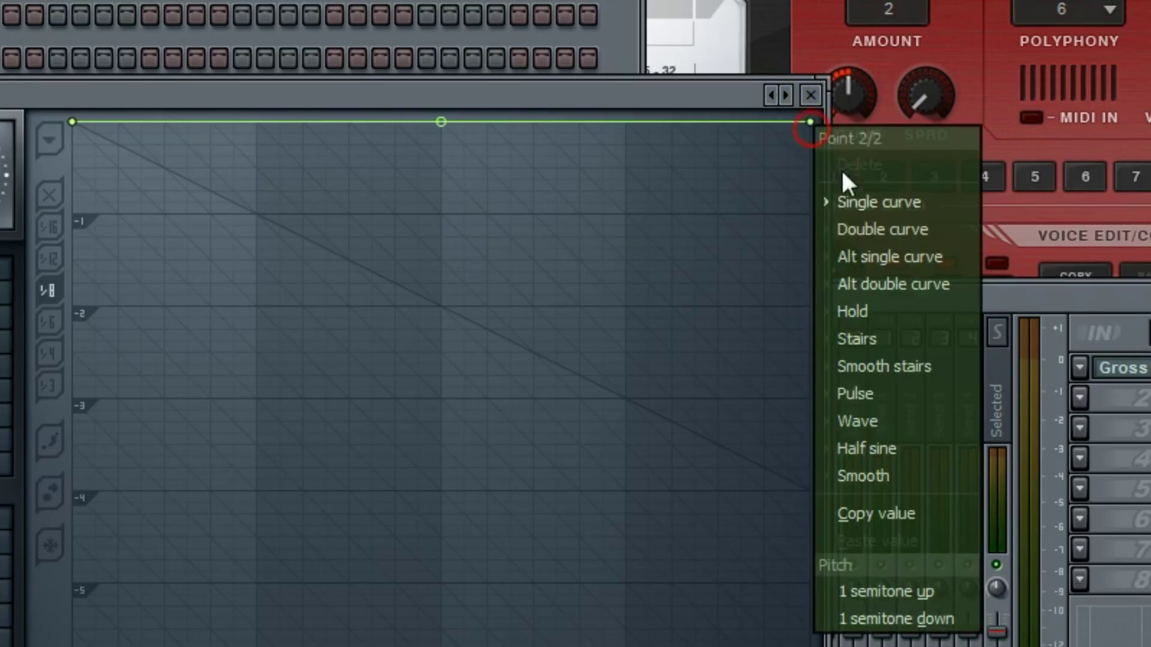
Adjust the last point of the Gross Beat time envelope
left_click(822, 134)
left_click_drag(821, 134, 857, 305)
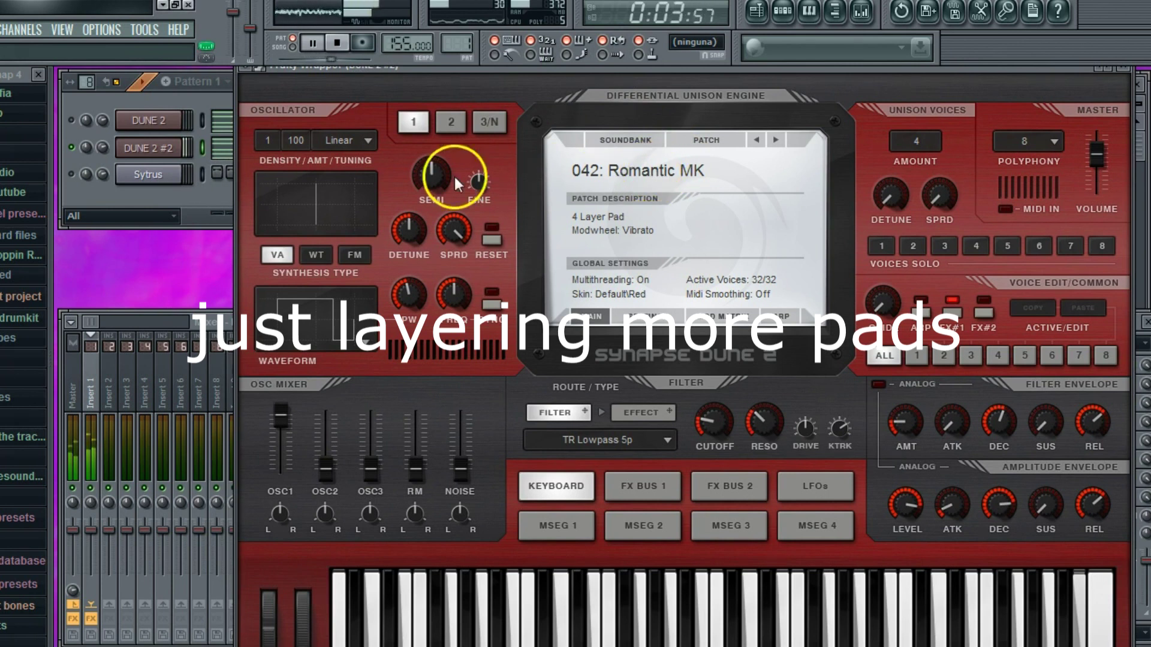
Load the Default preset in the Sytrus channel and reshape operator 1's sine waveform
left_click(211, 98)
left_click(226, 149)
key("ctrl+a")
left_click(264, 245)
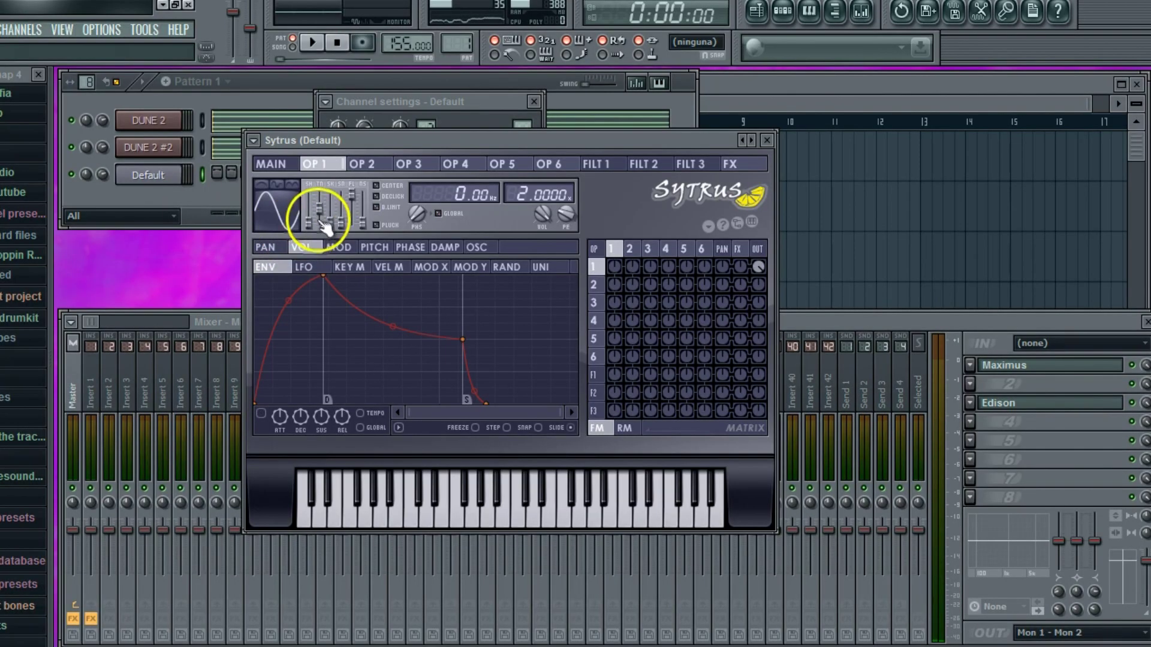
left_click_drag(323, 227, 324, 199)
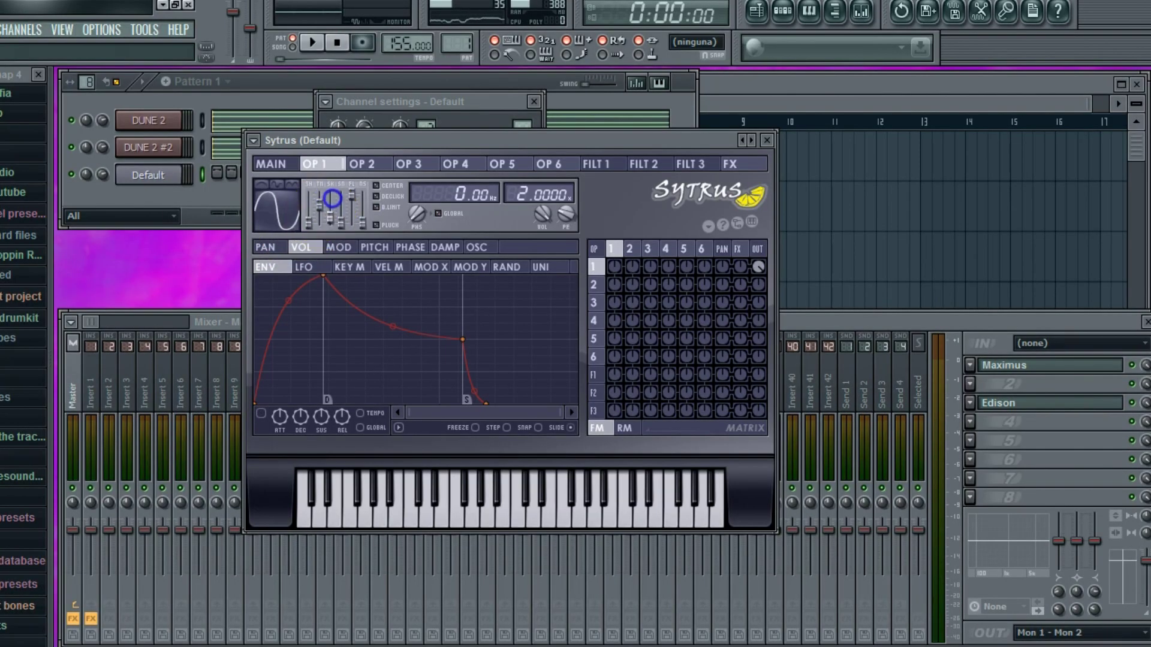
left_click(546, 193)
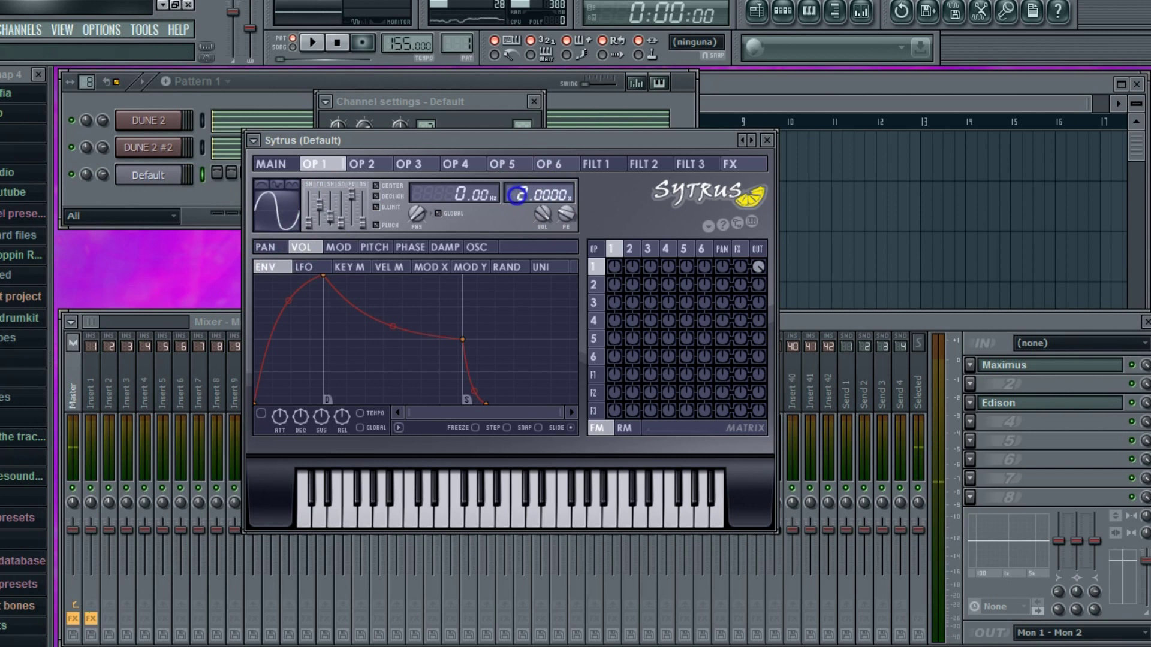
Draw half-bar bass notes E3 and F#3 across the first bar of the Default channel's piano roll
right_click(158, 175)
left_click(197, 171)
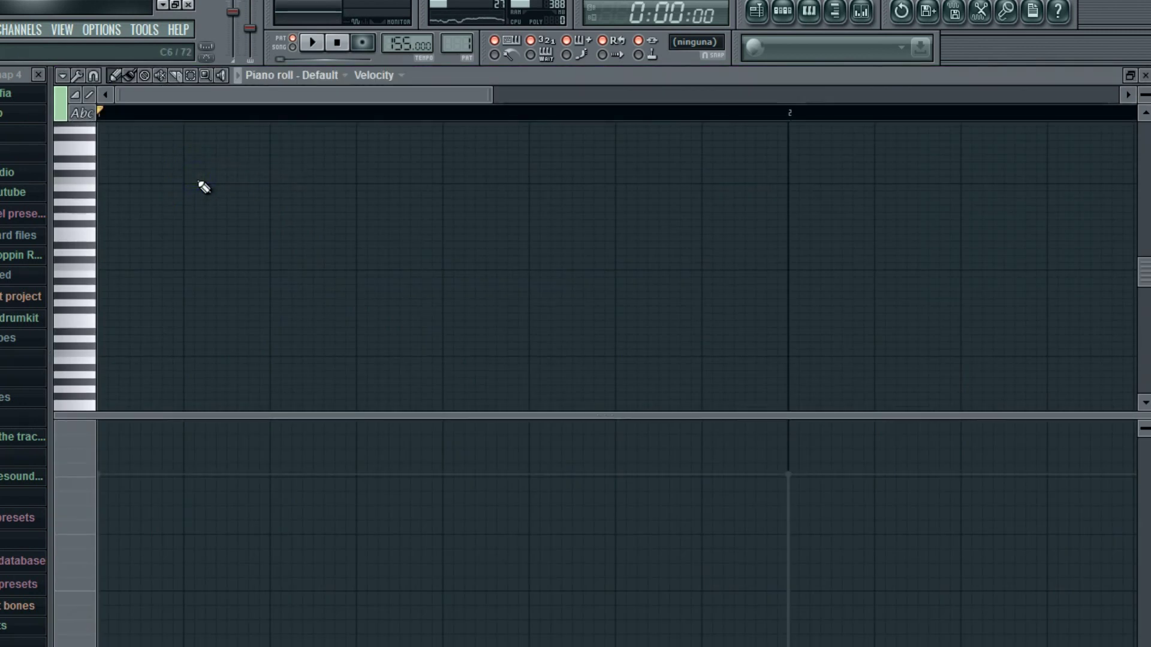
scroll(104, 359, "down", 3)
left_click(96, 368)
key("space")
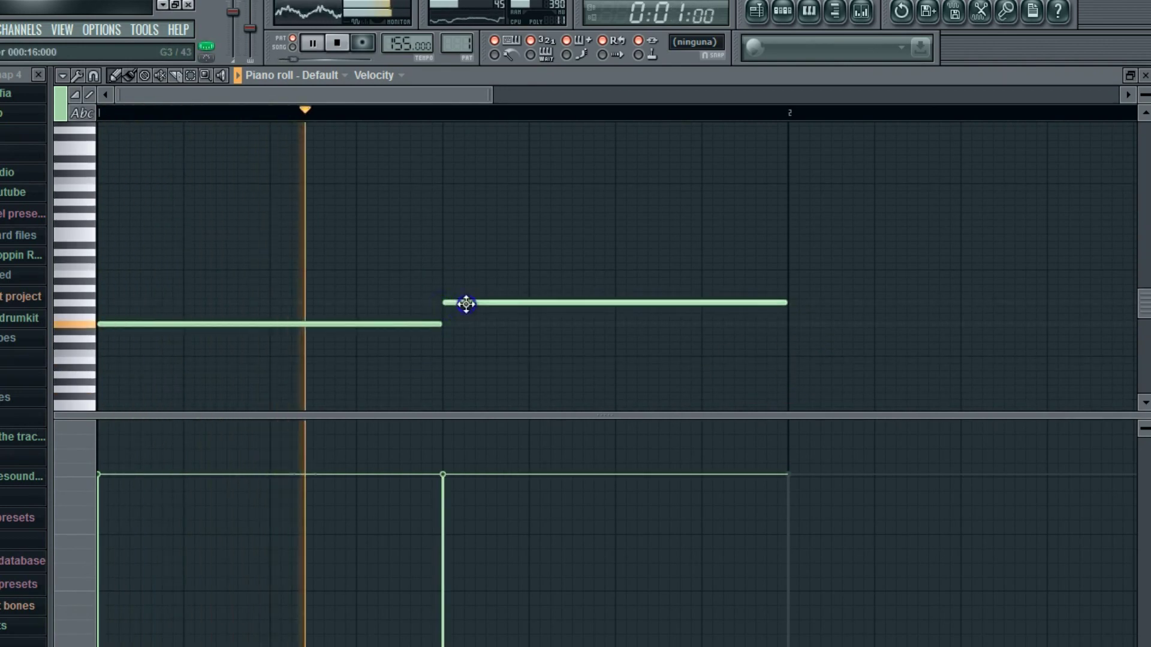
left_click_drag(462, 304, 468, 315)
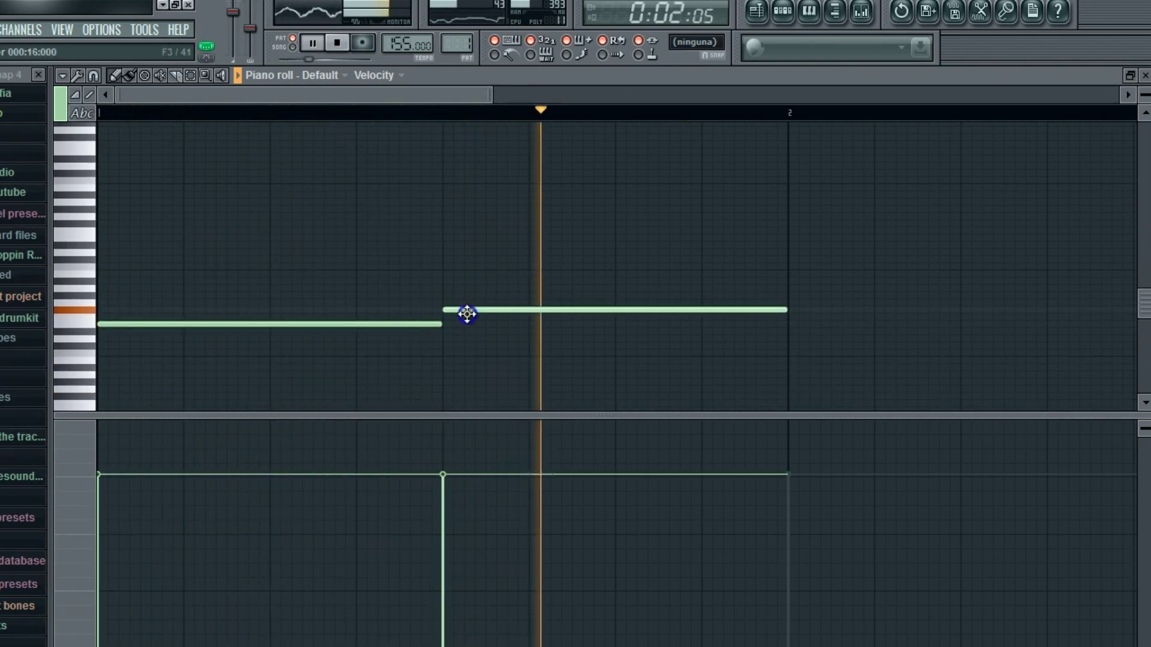
Add bass notes G#3 and D#3 in the second bar and shorten all four bass notes equally
left_click_drag(326, 95, 495, 171)
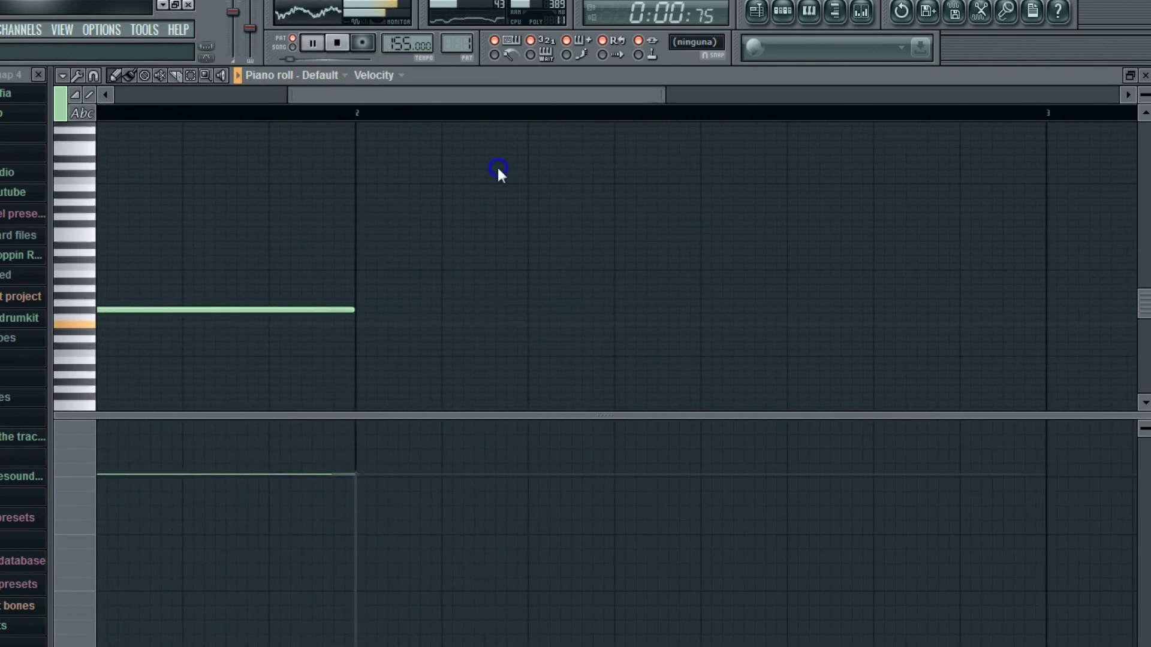
left_click(317, 295)
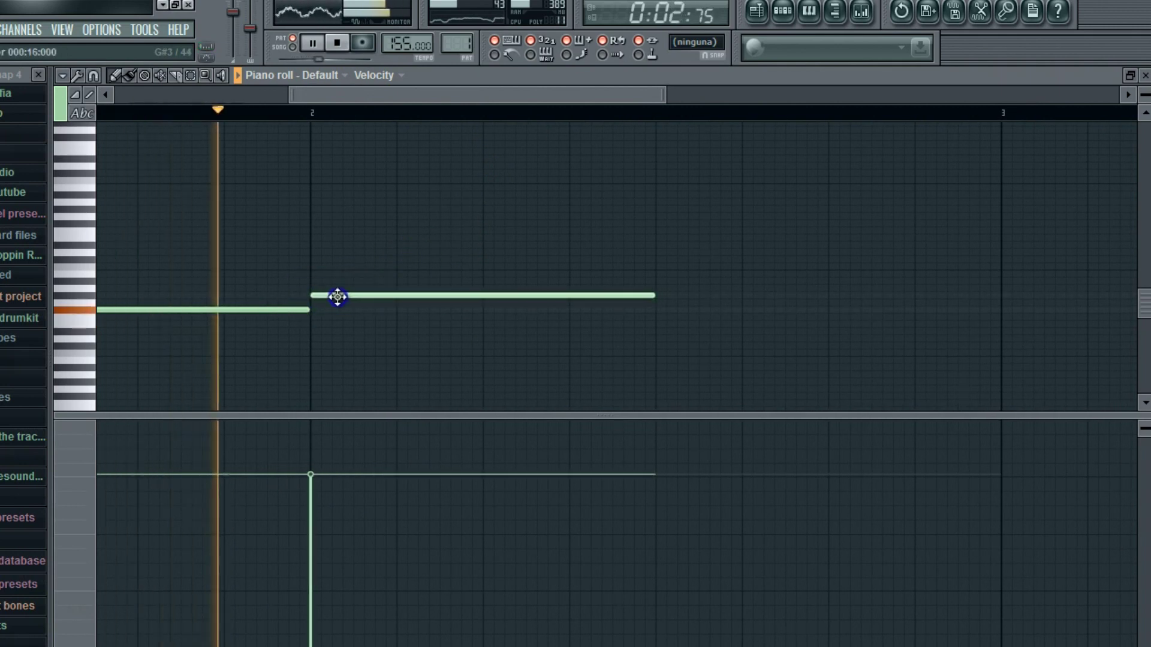
left_click(639, 317)
left_click_drag(690, 317, 700, 332)
right_click(701, 334)
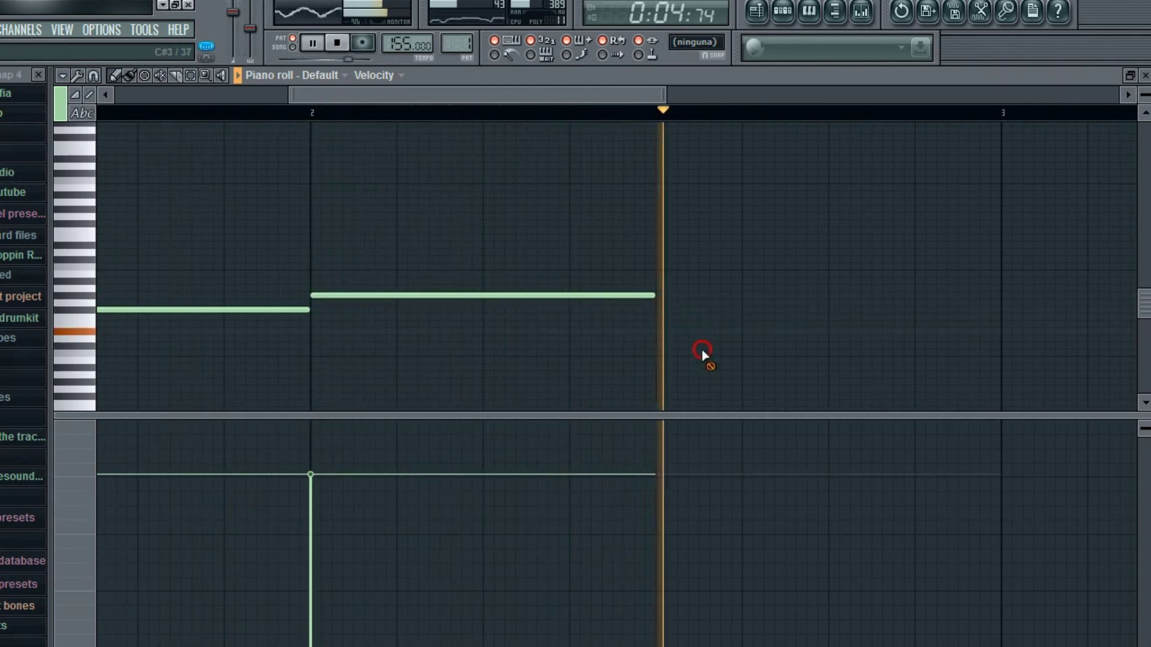
left_click(658, 331)
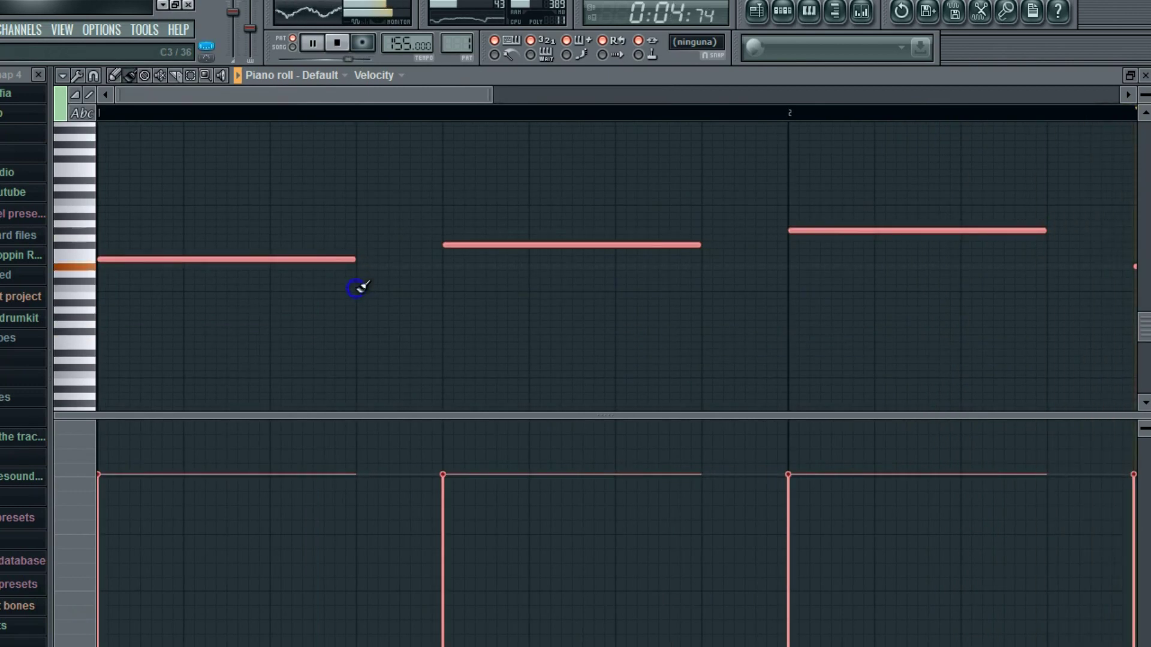
Move all four bass notes down one octave and close the piano roll
left_click_drag(321, 260, 293, 345)
left_click(451, 233)
left_click(1143, 74)
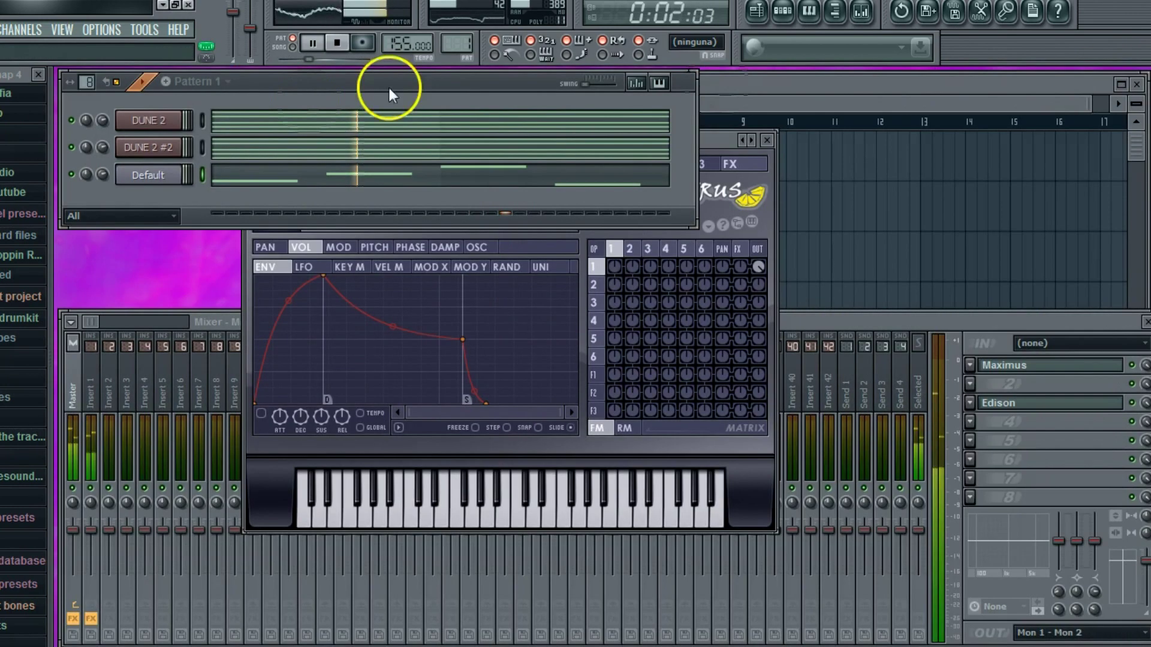
Lower all chord notes of the second DUNE 2 channel to B5, C#6, D#6, F#6 and G#6
left_click(217, 147)
left_click(190, 74)
left_click_drag(72, 168, 72, 414)
left_click(131, 75)
scroll(145, 207, "down", 1)
left_click_drag(153, 207, 97, 397)
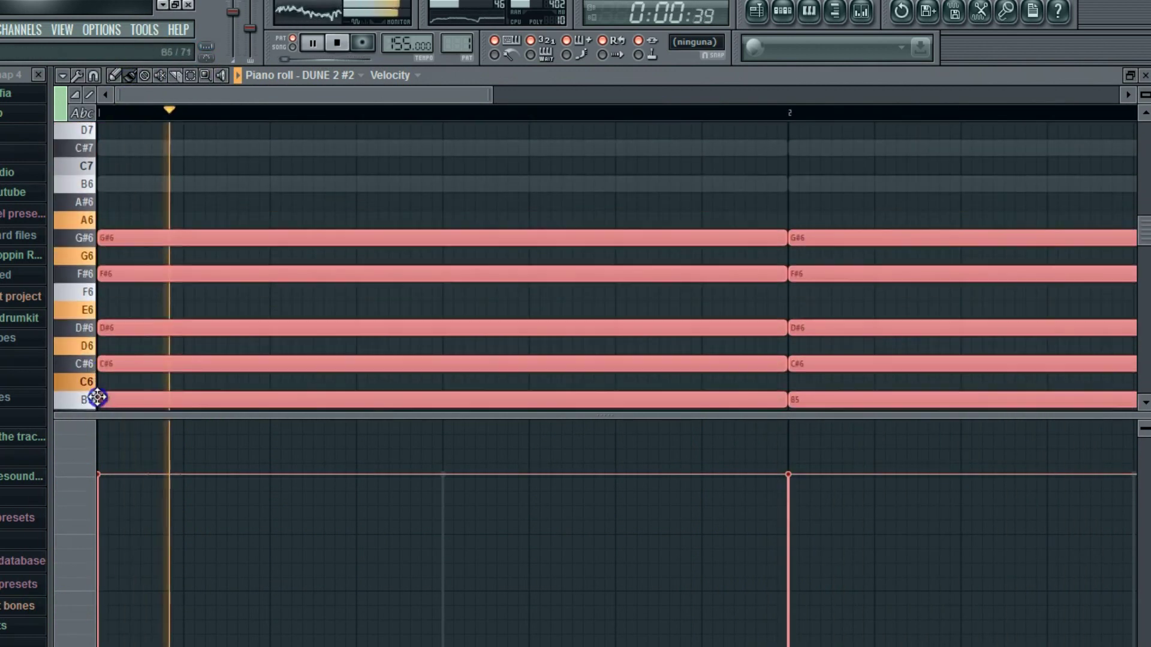
scroll(193, 340, "down", 3)
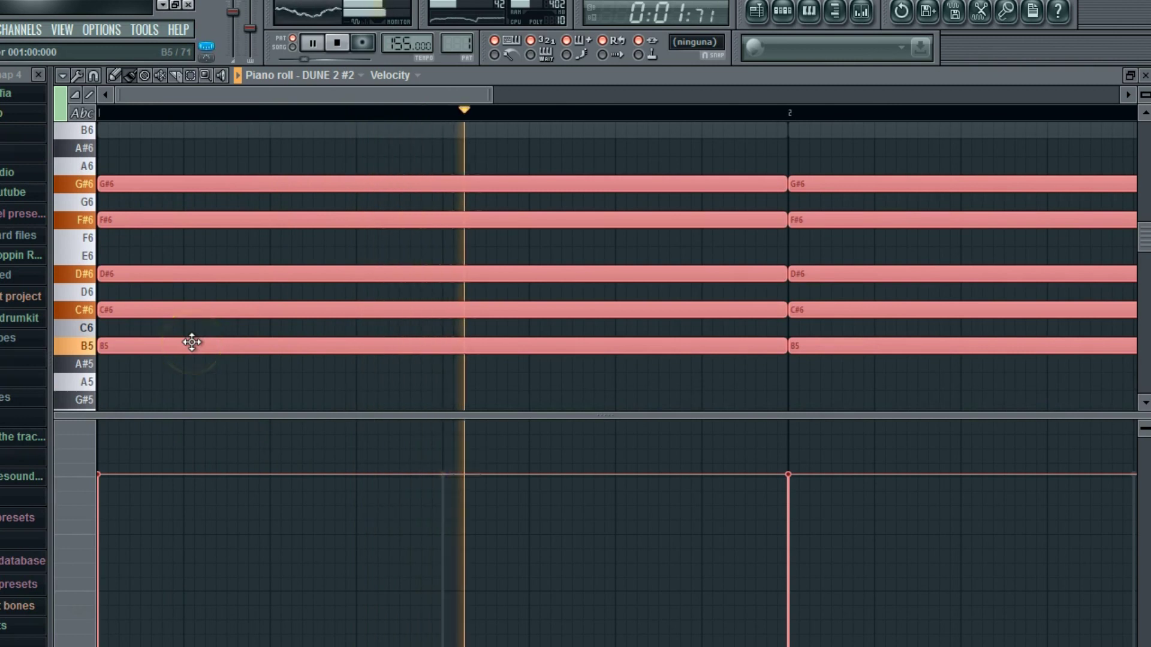
left_click(1143, 75)
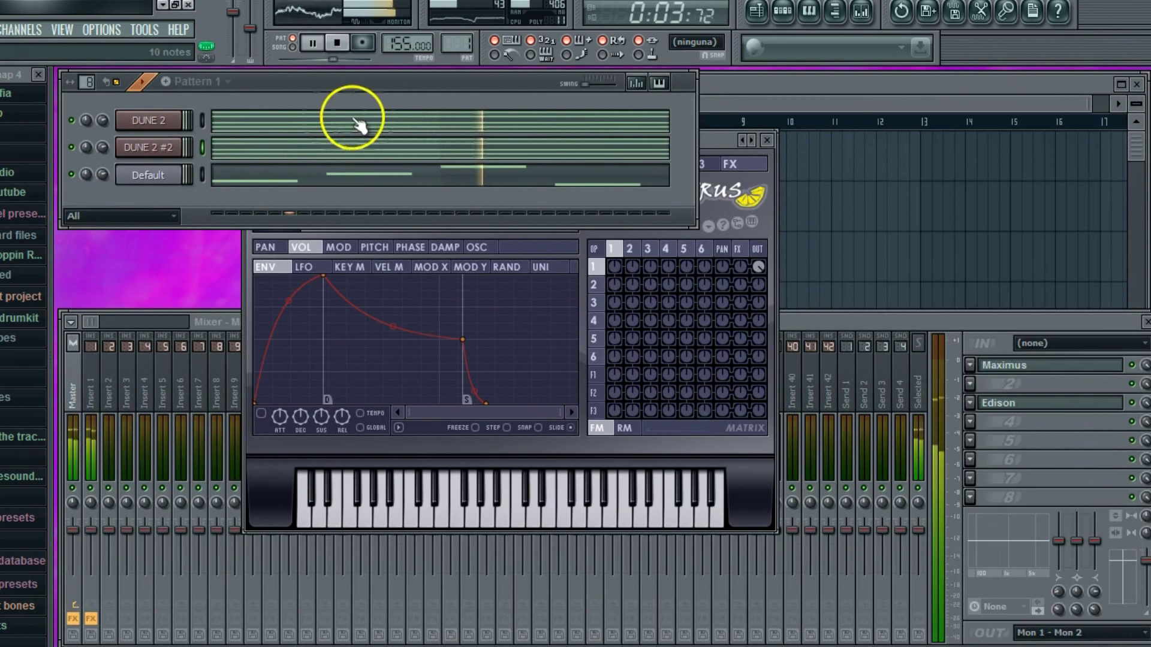
Select all chord notes in the first DUNE 2 channel's piano roll and check their pitches
left_click(365, 120)
left_click(190, 78)
key("ctrl+a")
scroll(136, 170, "down", 1)
left_click(128, 81)
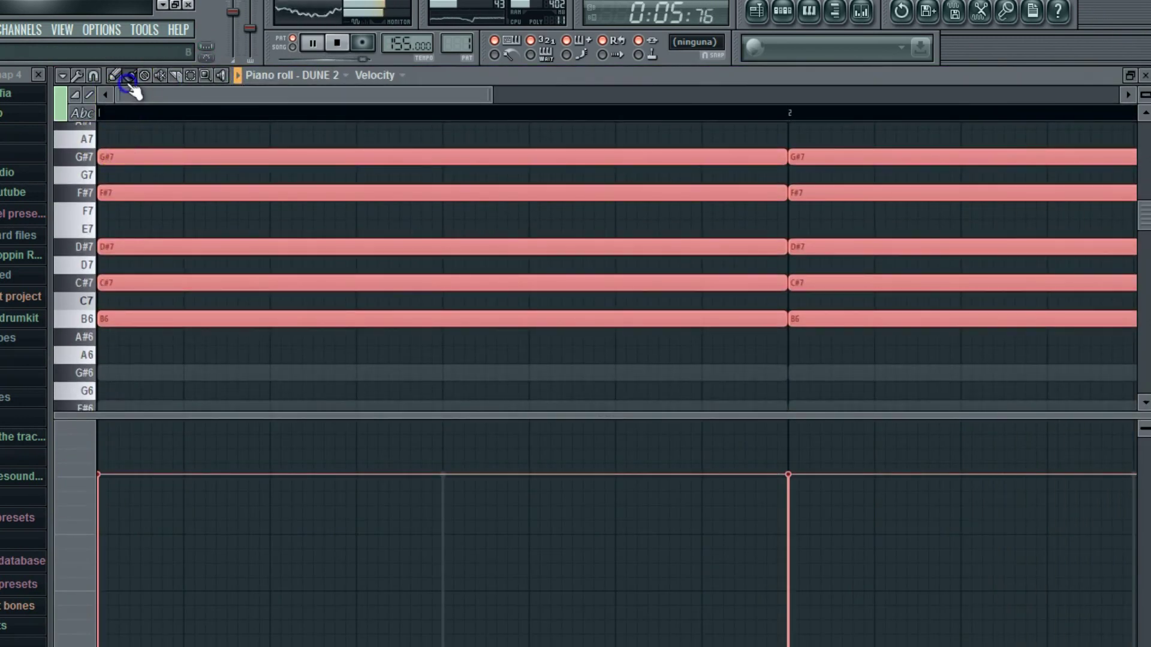
left_click(172, 236)
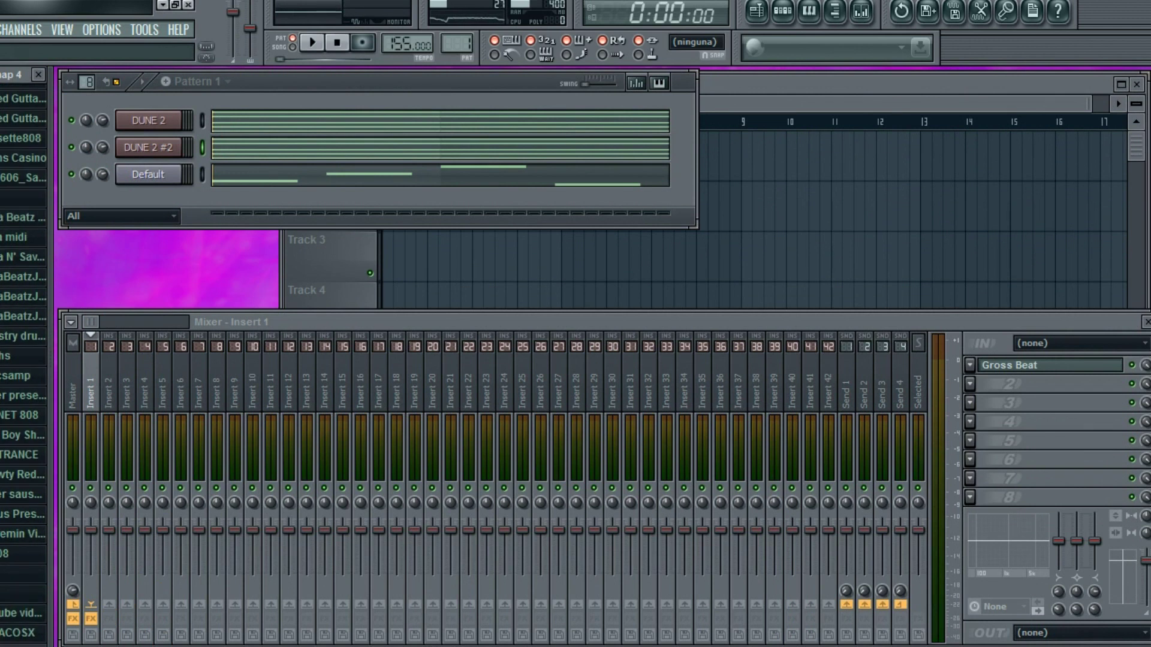
Open the drum kit folder in the sample library and add Kick 5 as a new channel
left_click(21, 337)
left_click(22, 422)
left_click(23, 409)
left_click(24, 447)
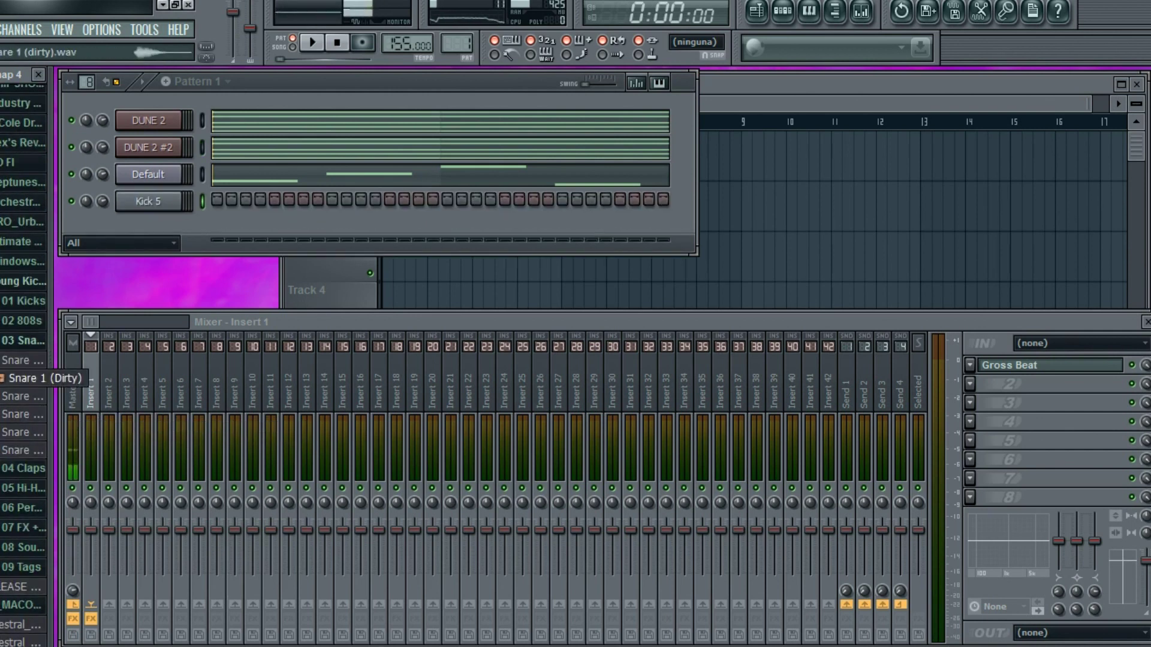
Add Snare 1 (Dirty), Clap 4 (EQ 2), Hi-Hat 4, Crash 1, Shaker 2 and Triangle 1 from the kit as channels
left_click(23, 396)
left_click(23, 414)
left_click(23, 432)
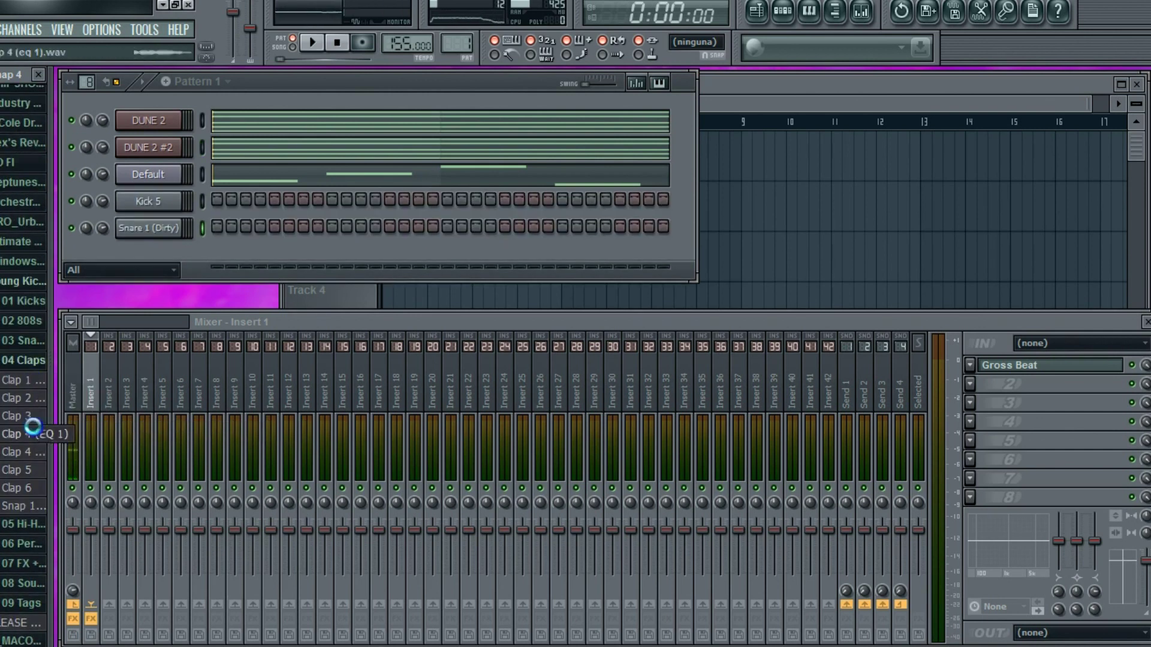
left_click(33, 458)
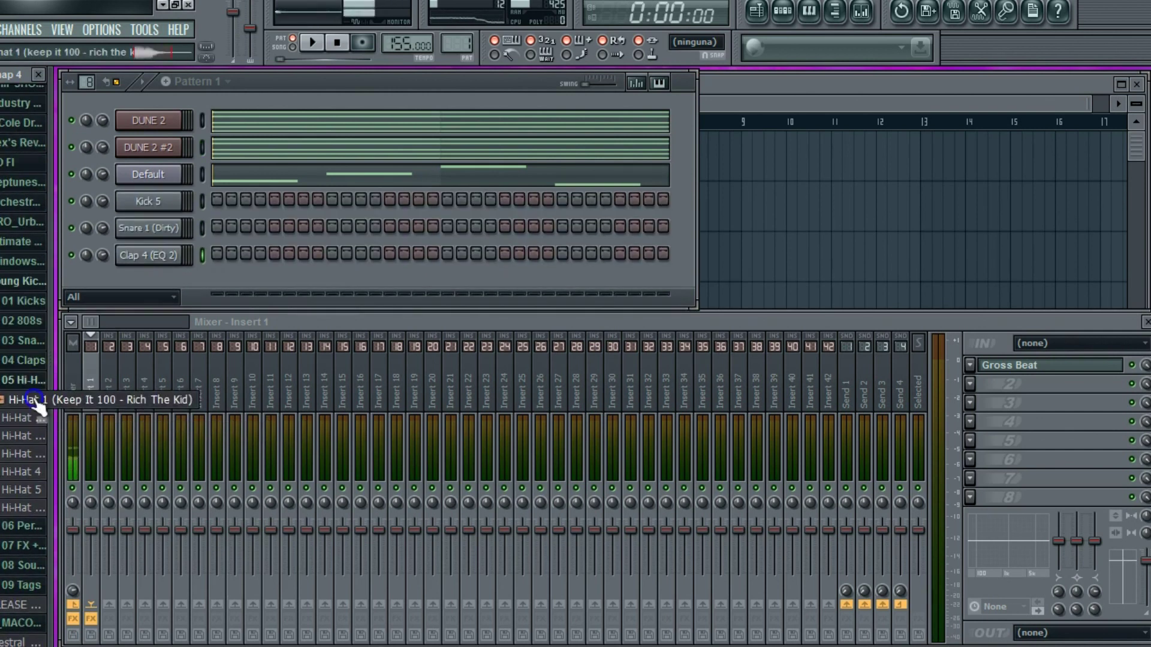
left_click(33, 416)
left_click(24, 472)
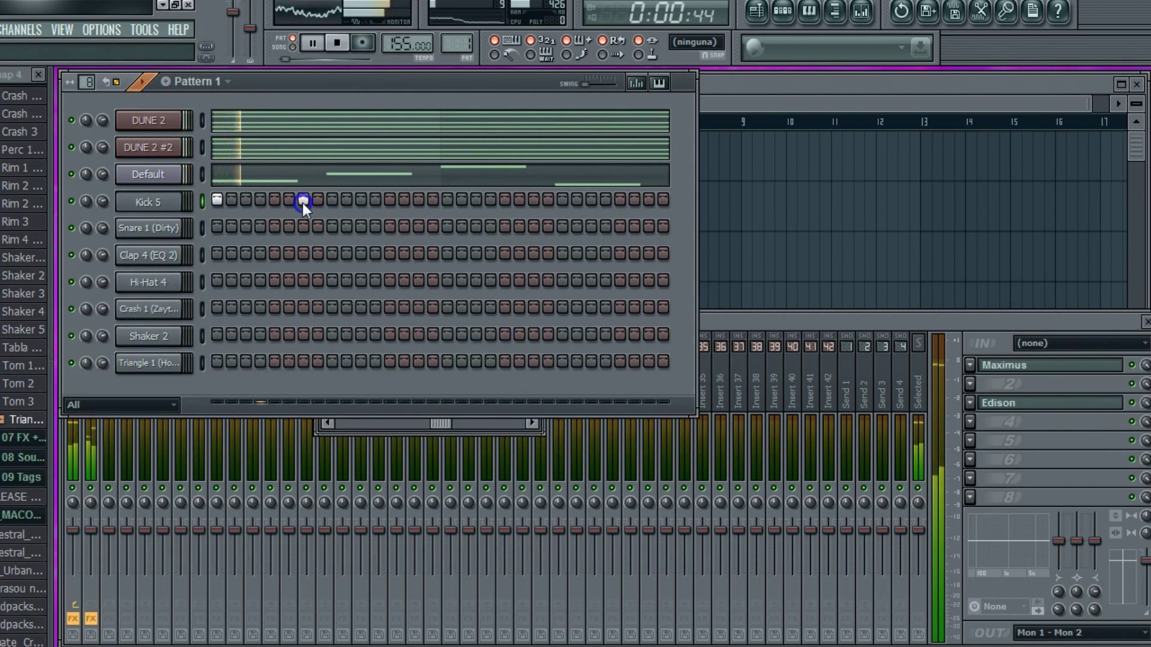
Place Kick 5 hits on steps 1, 7, 13 and 21 of Pattern 1
left_click(303, 200)
left_click(391, 200)
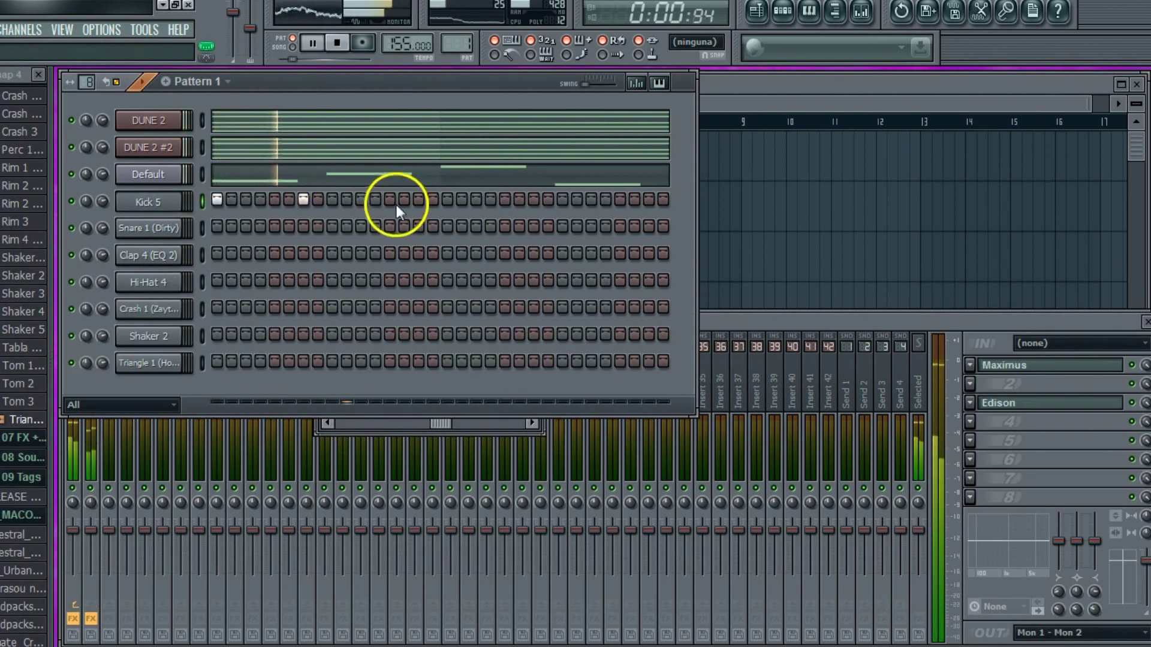
left_click(505, 199)
left_click(526, 202)
right_click(519, 200)
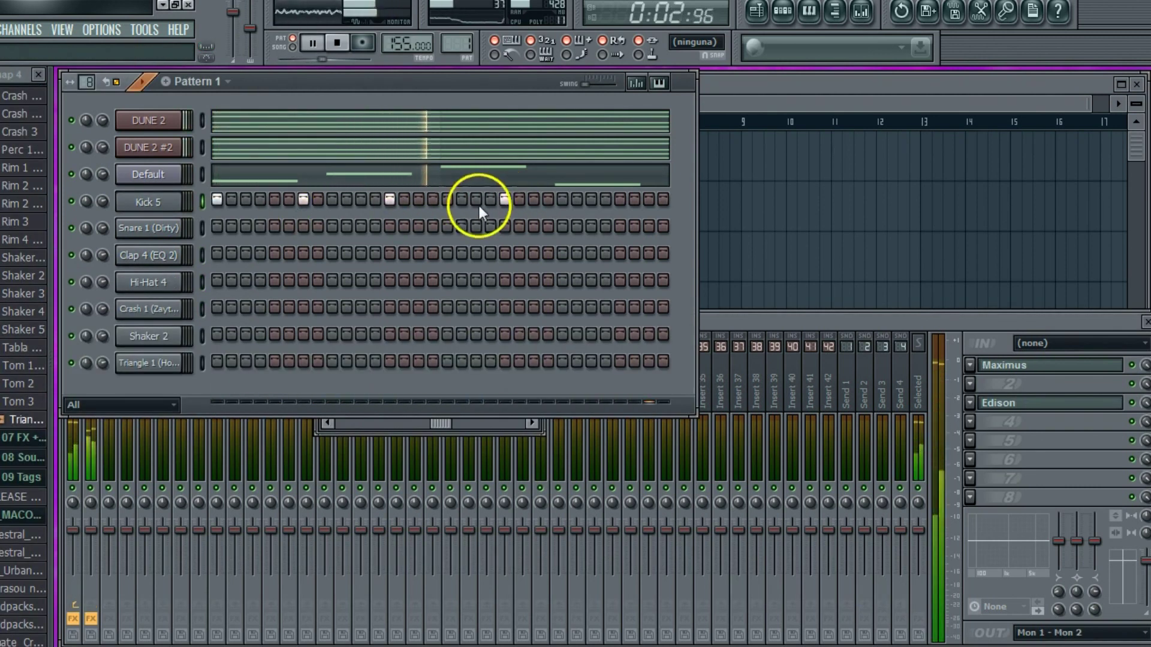
Set the root note of Kick 5 to D5 and of Snare 1 (Dirty) to G5
left_click(167, 202)
right_click(420, 400)
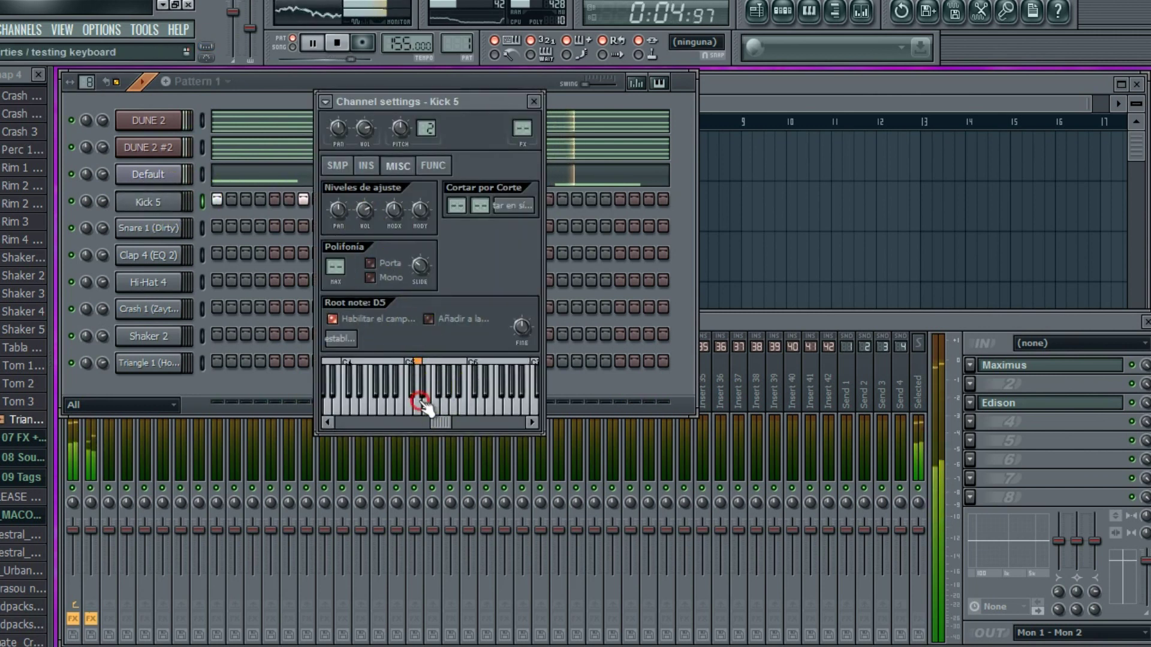
right_click(450, 408)
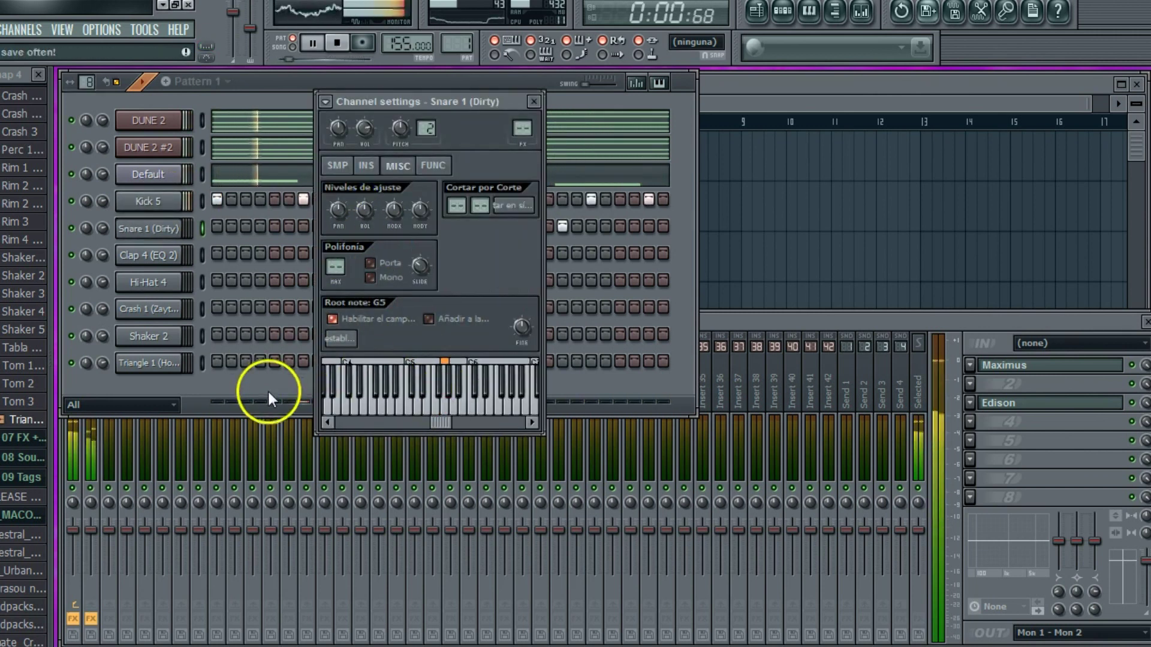
Add a Snare 1 (Dirty) hit on step 19 and Clap 4 (EQ 2) hits on steps 9 and 25, then open the clap's root note setting
left_click(267, 390)
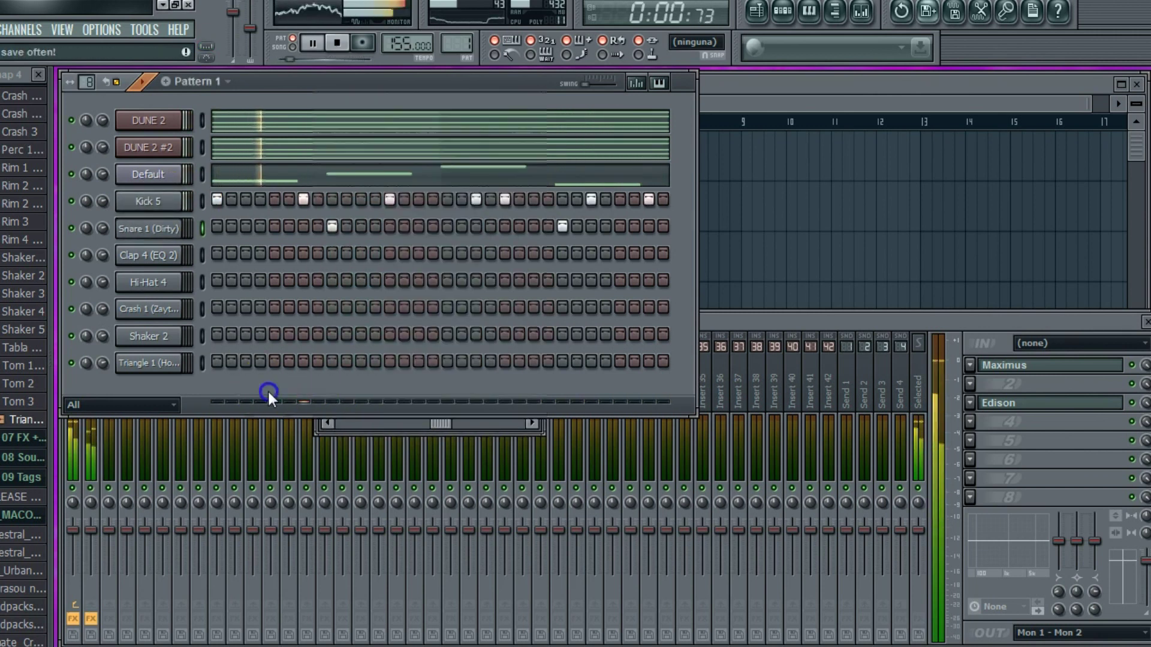
left_click(474, 227)
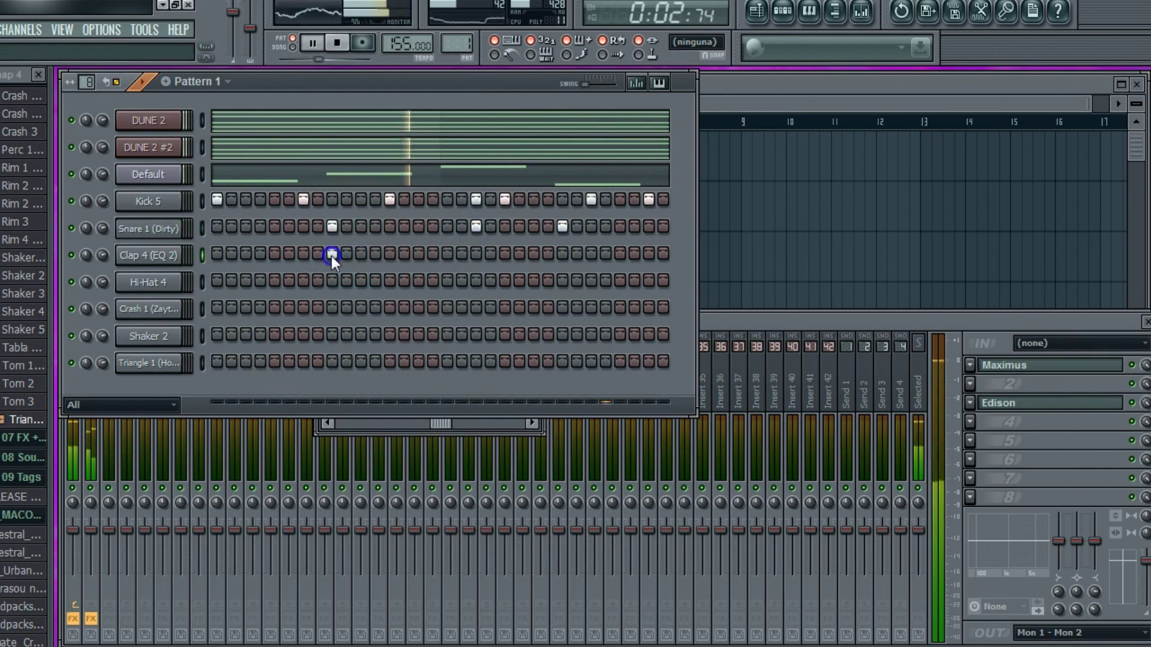
left_click(148, 255)
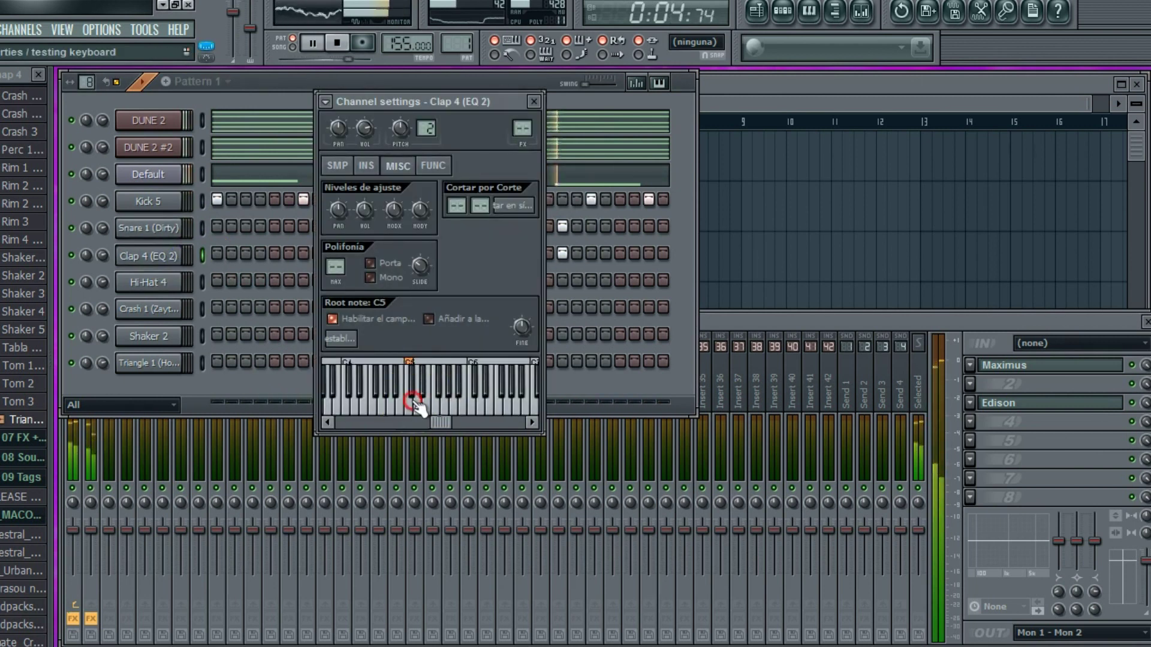
Fill every second step of Hi-Hat 4 across Pattern 1 and adjust the hi-hat's root note
right_click(183, 277)
left_click(226, 346)
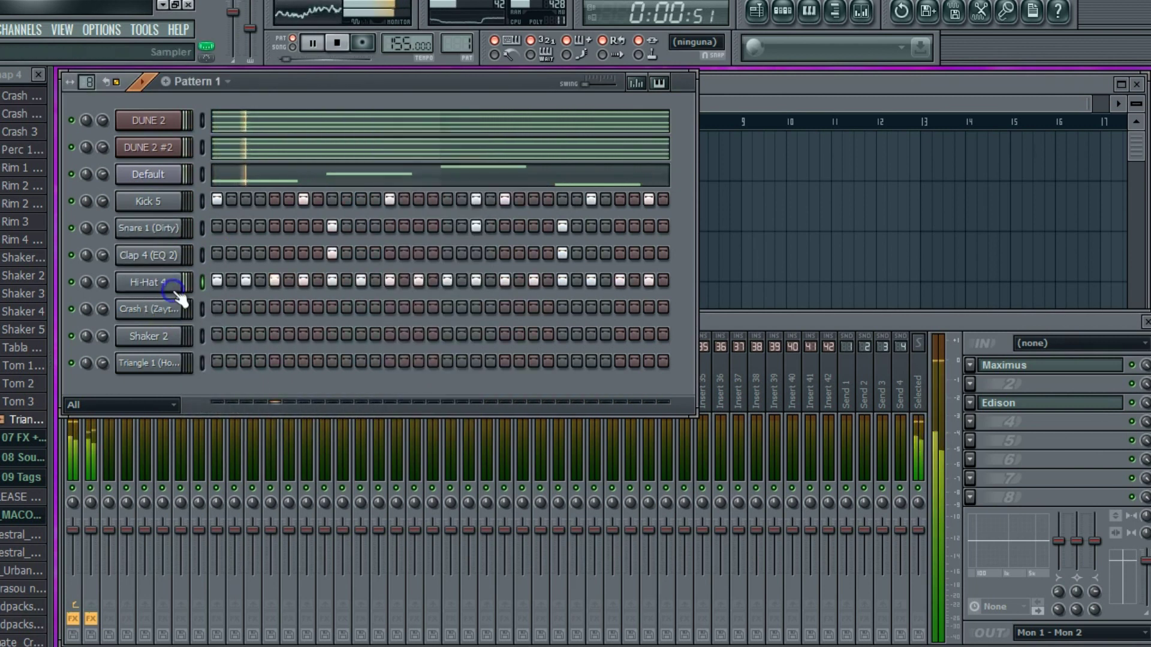
left_click(154, 286)
left_click(402, 401)
left_click(279, 81)
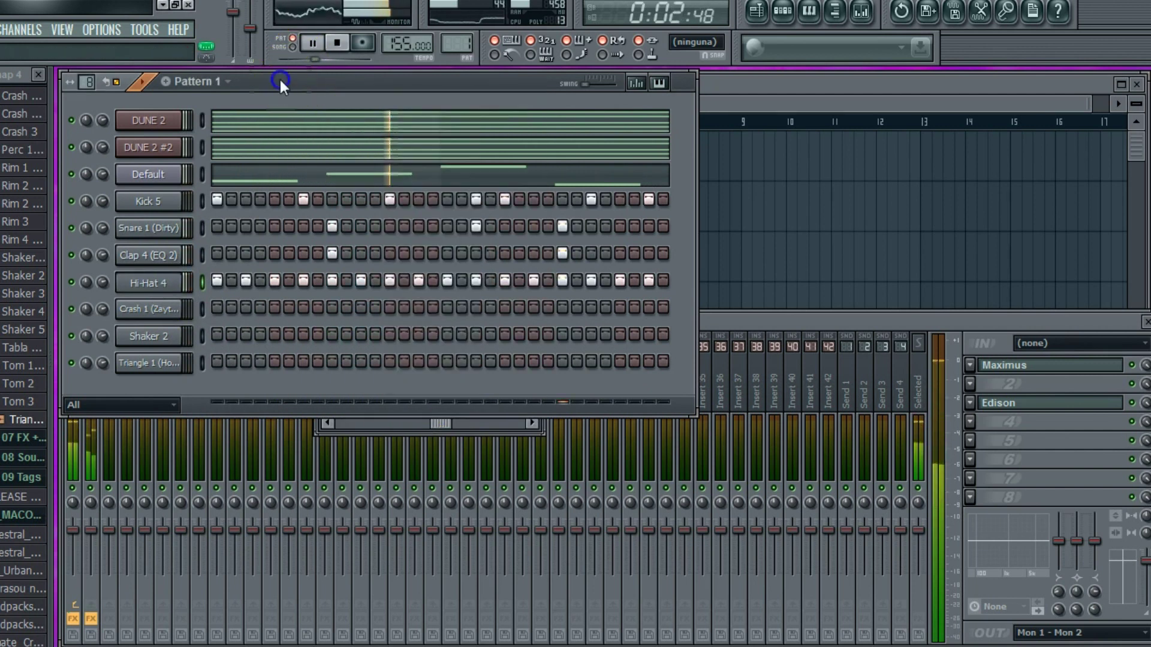
Place a one-bar C5 note for Crash 1 (Zaytoven) at the start of Pattern 1
left_click(217, 307)
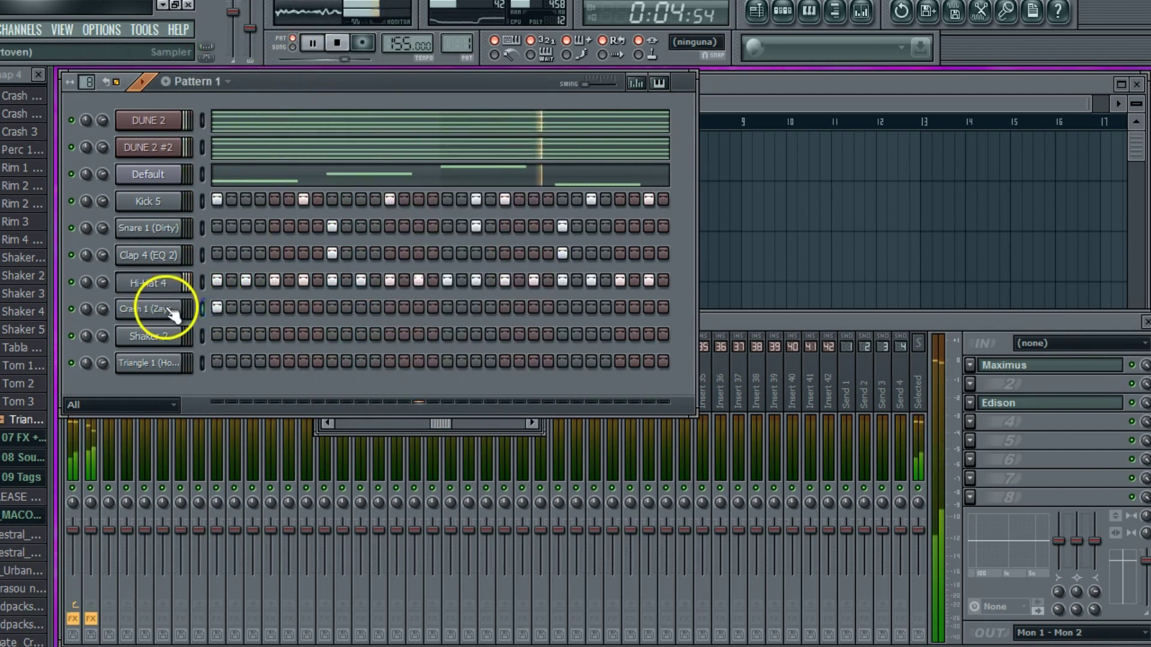
right_click(196, 307)
left_click(196, 308)
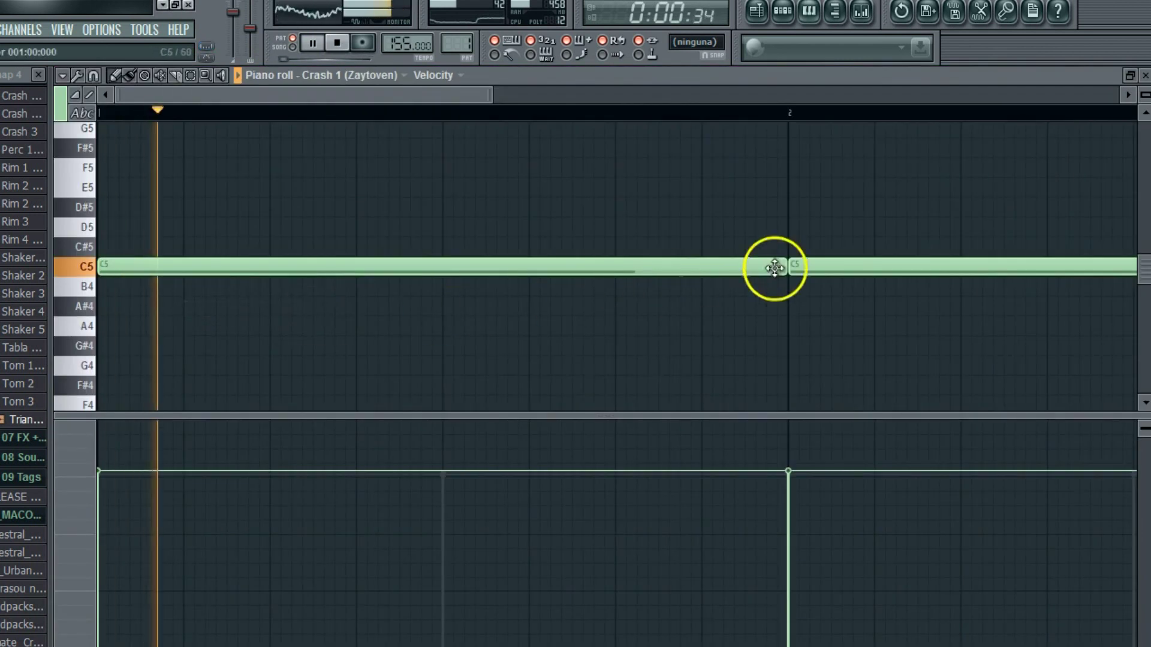
left_click(1136, 78)
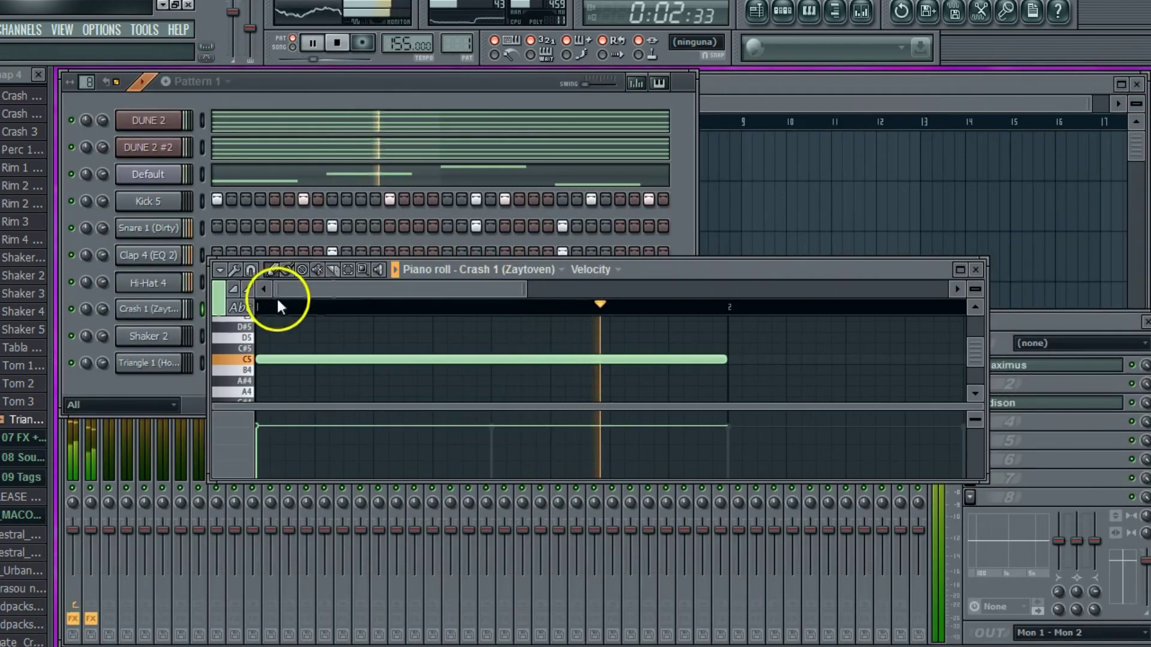
Check the sample settings of the Crash 1 (Zaytoven) channel
left_click(155, 309)
left_click(338, 166)
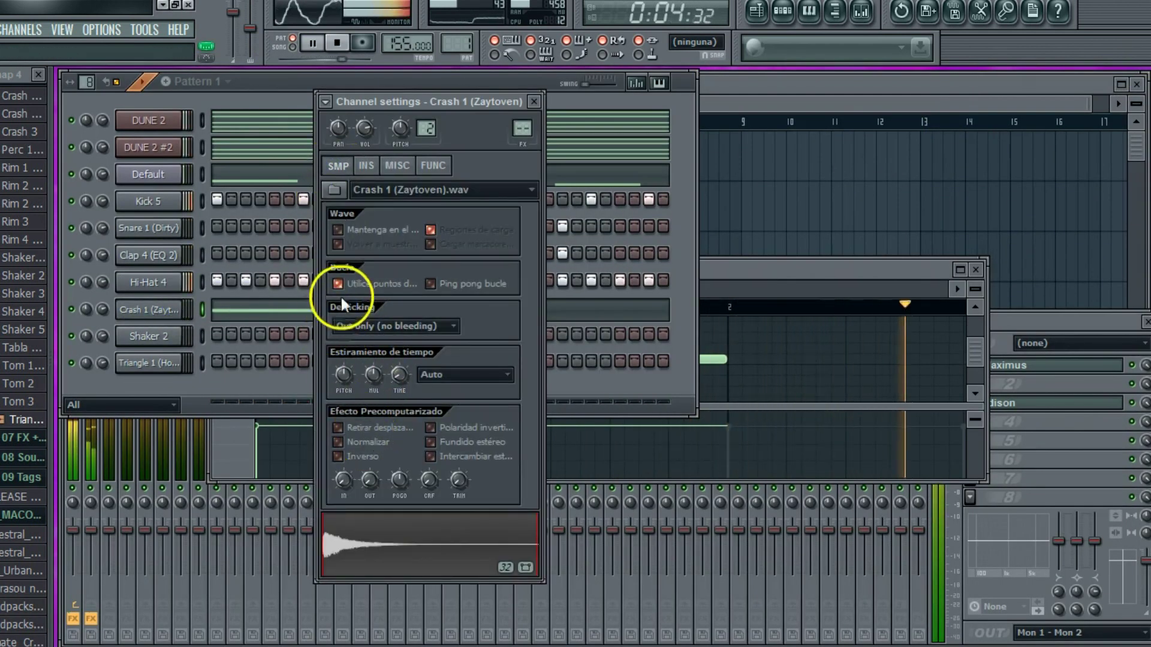
left_click(214, 358)
Try a Shaker 2 hit on step 21 with its root note set to D5 and its channel volume adjusted
left_click(273, 334)
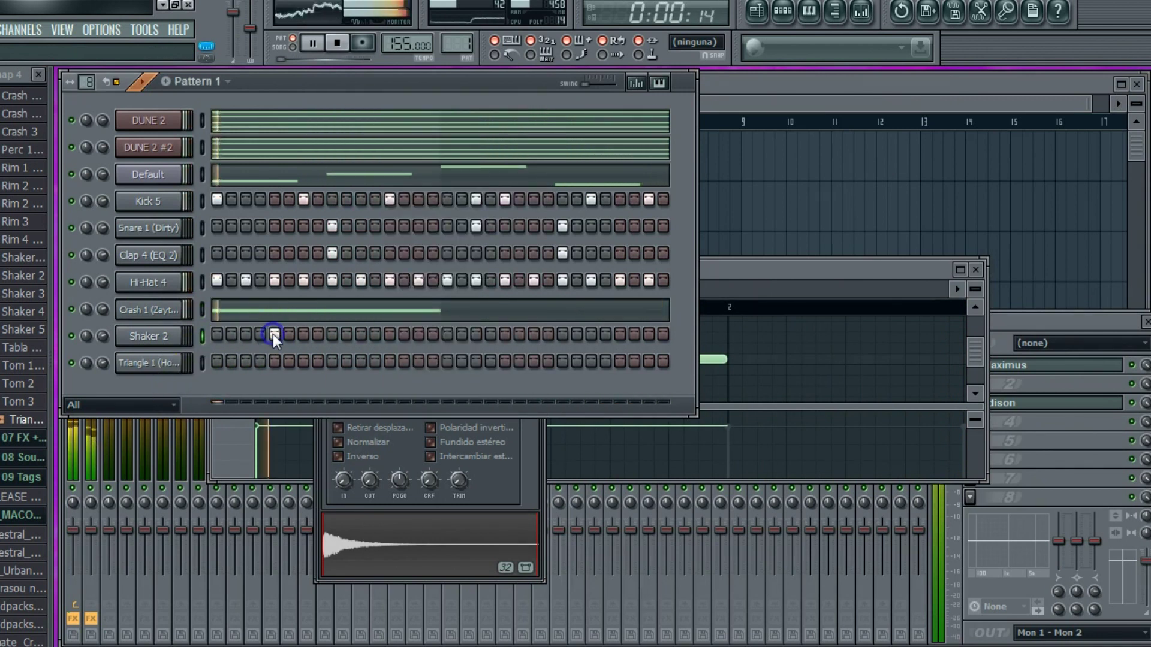
left_click(275, 333)
left_click(505, 333)
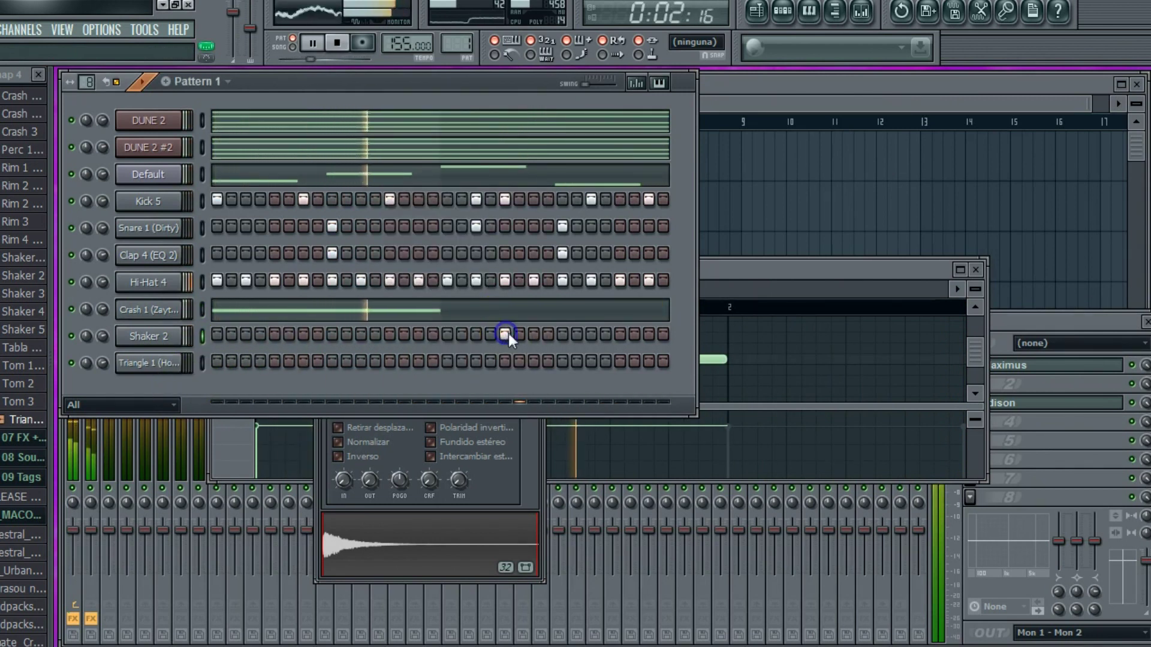
left_click(147, 336)
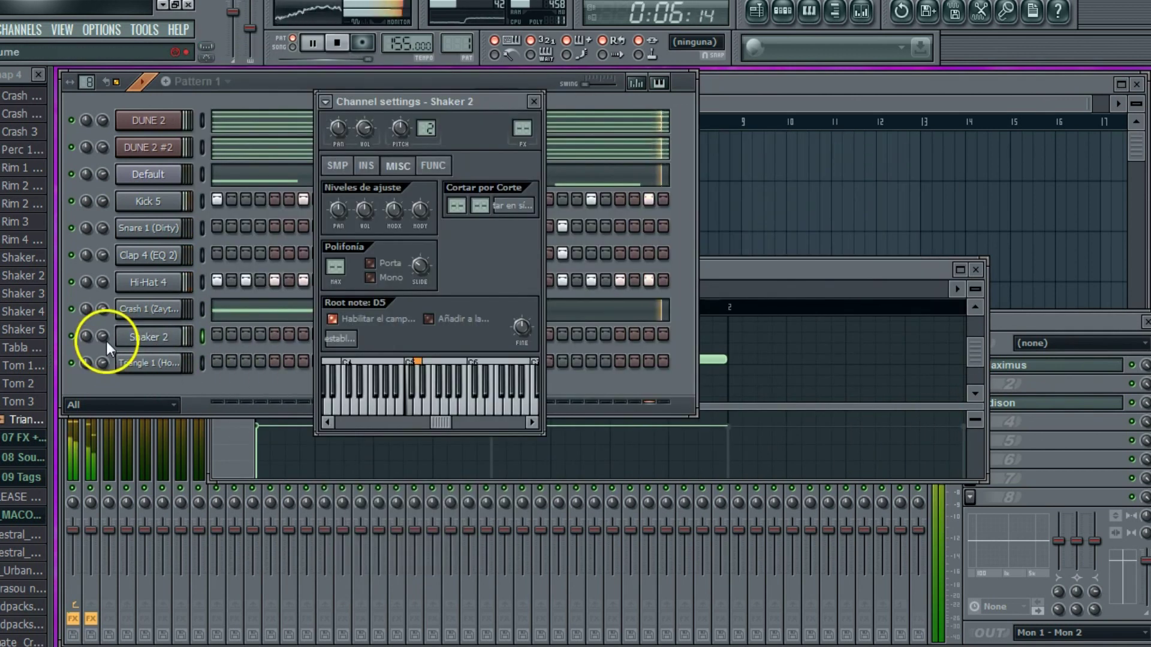
left_click_drag(105, 338, 117, 369)
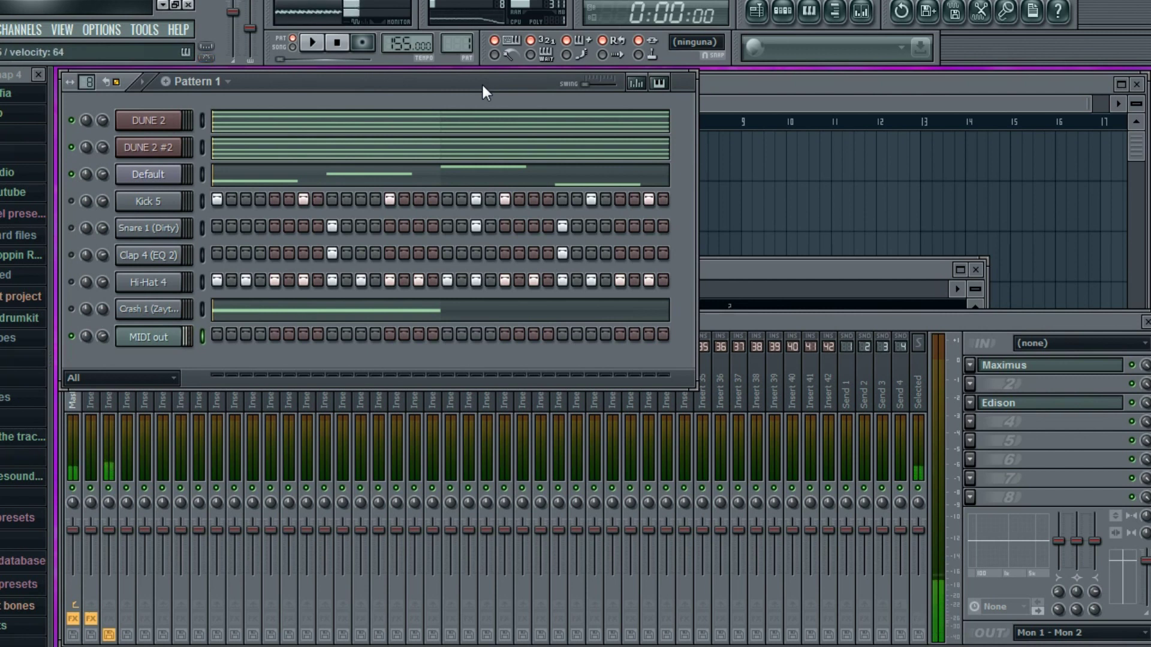
Start playback of Pattern 1 and open the piano roll of the MIDI out channel
key("space")
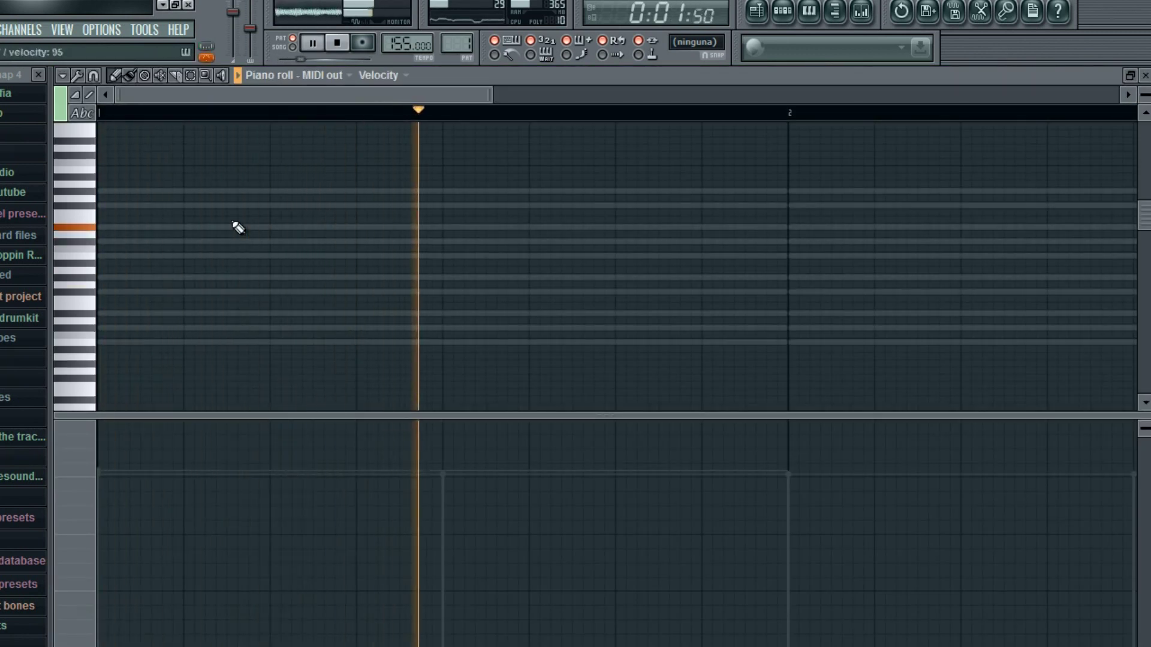